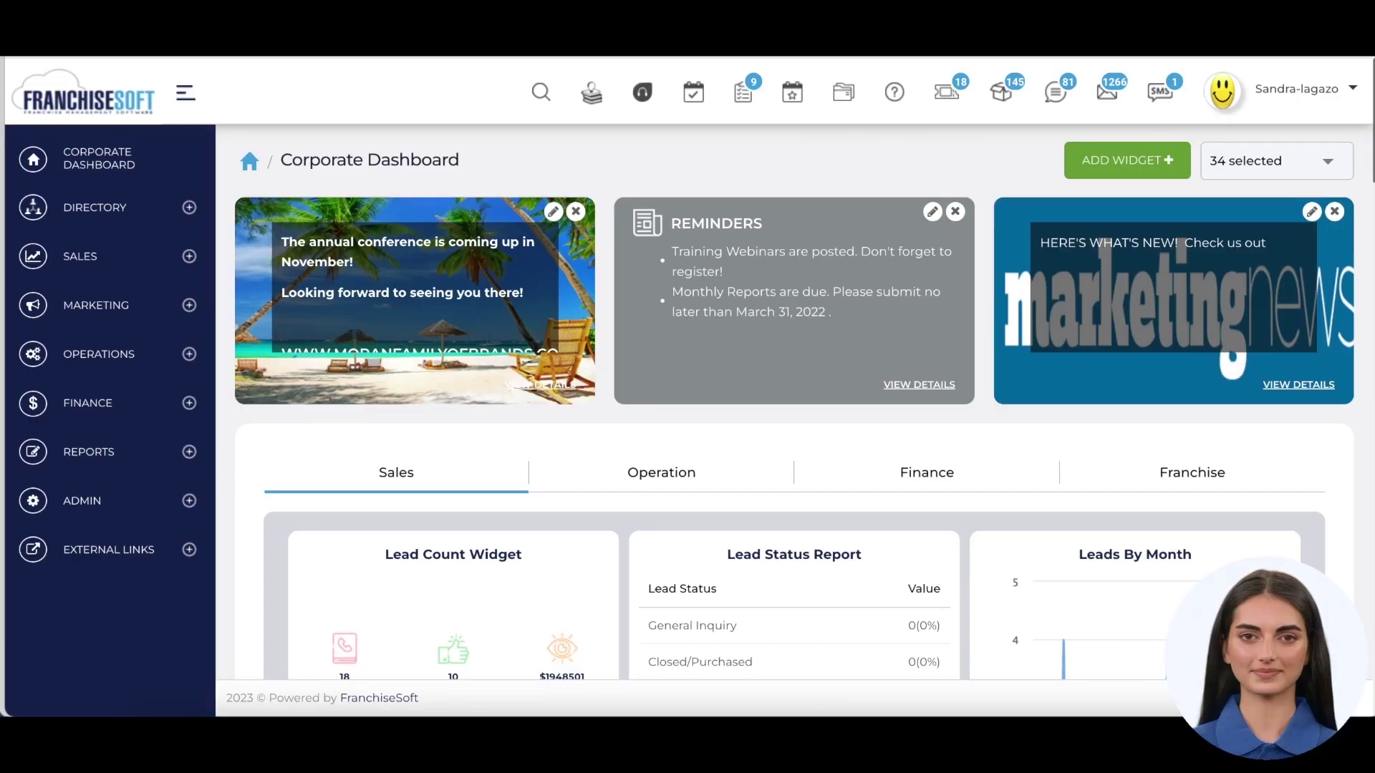
# Step: Scroll the Corporate Dashboard past the lead charts to the Sales Pipeline and TOP 5 Lead Sources panels
pyautogui.scroll(-2, 1367, 548)
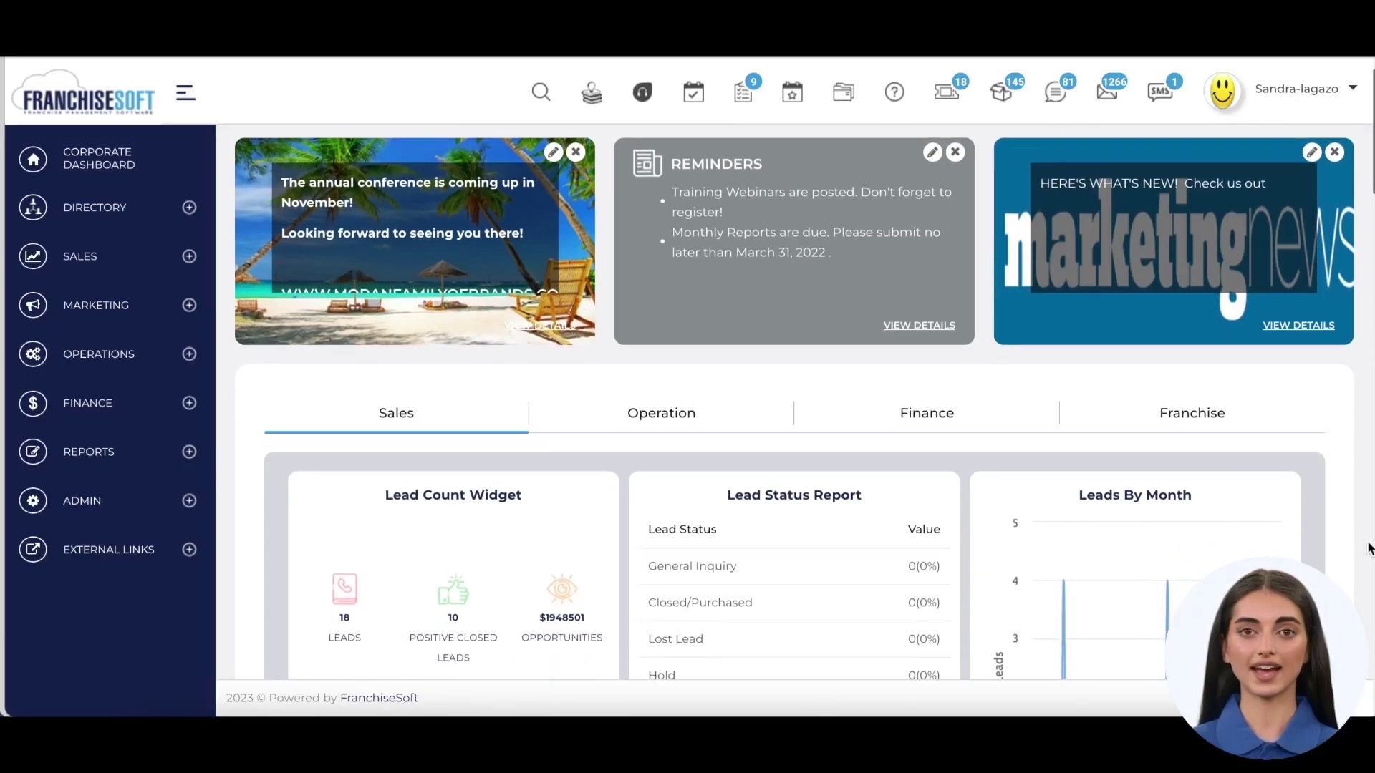
pyautogui.scroll(-2, 1367, 548)
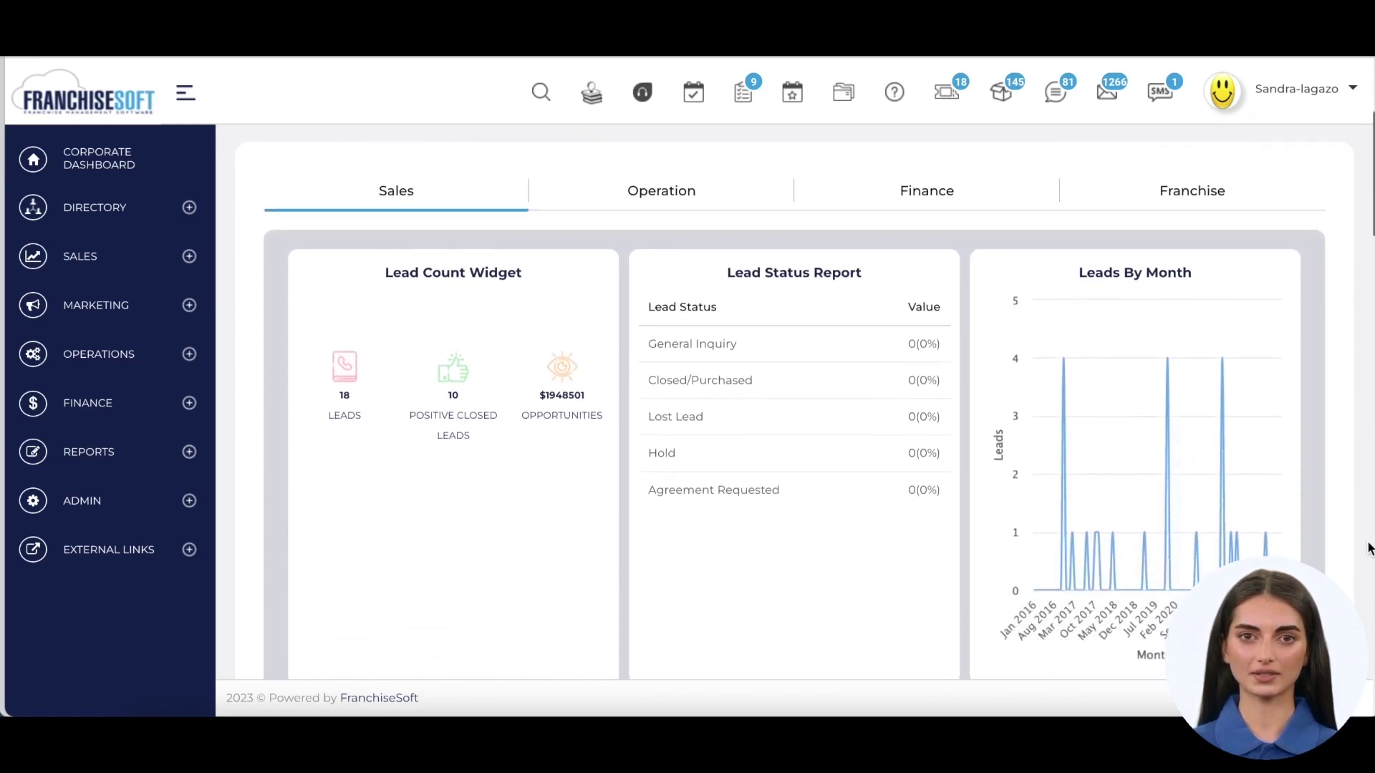
pyautogui.scroll(-3, 1368, 549)
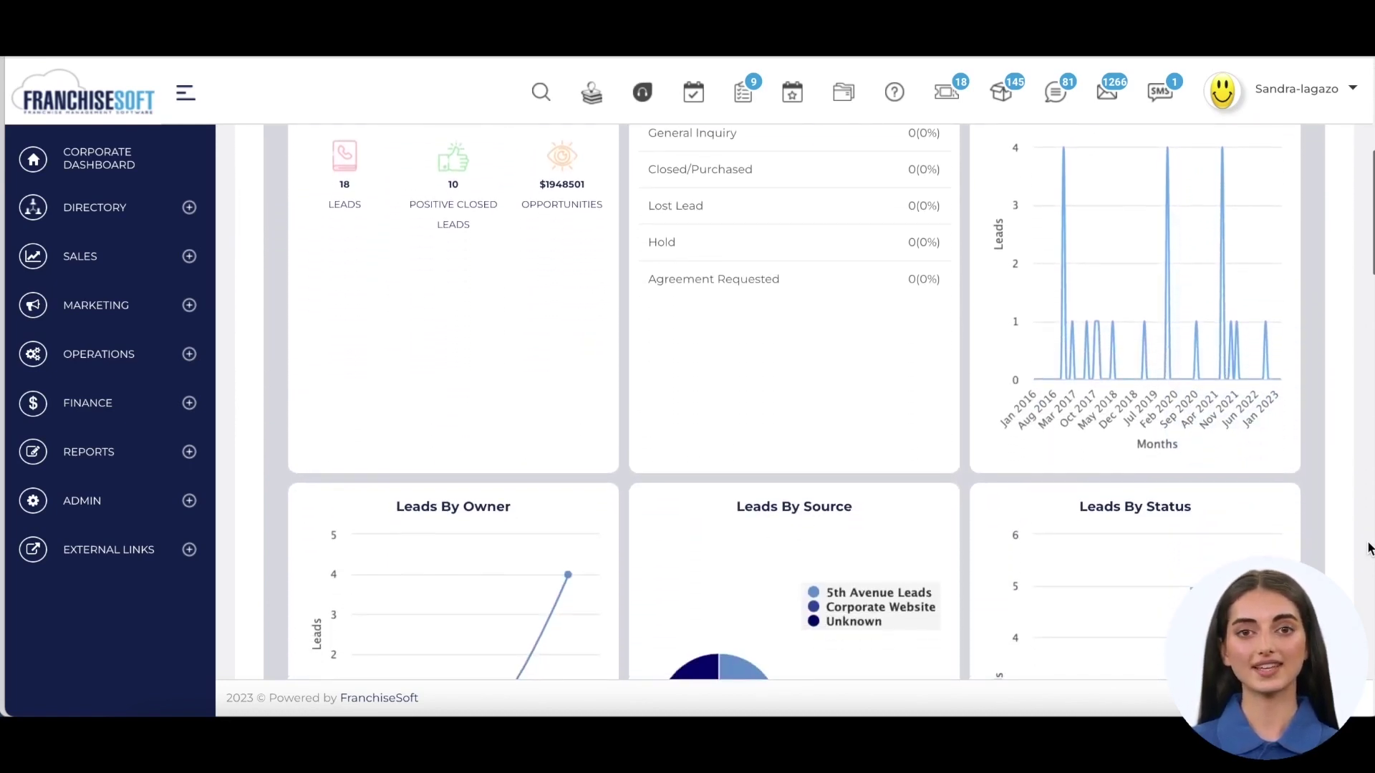
pyautogui.scroll(-2, 1367, 548)
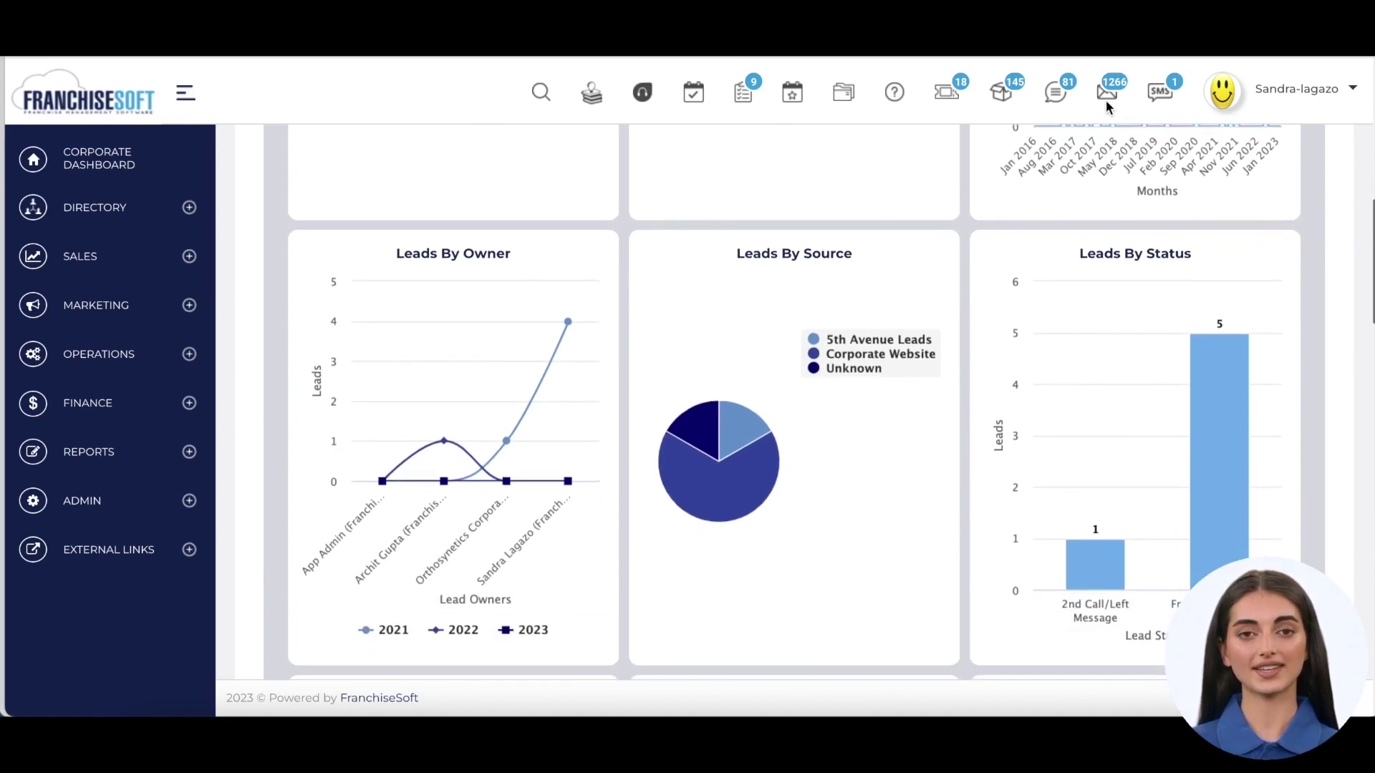
pyautogui.scroll(-4, 1353, 182)
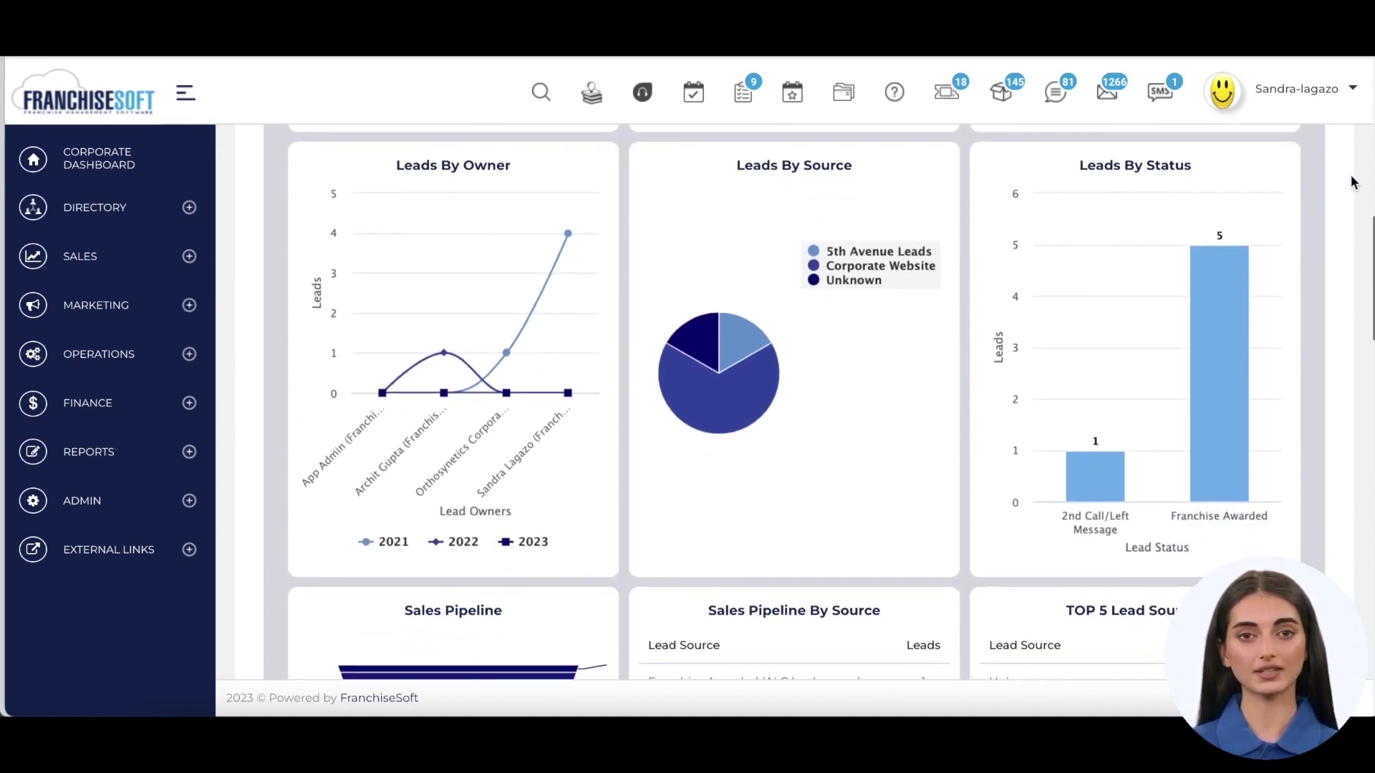
pyautogui.scroll(-3, 1352, 182)
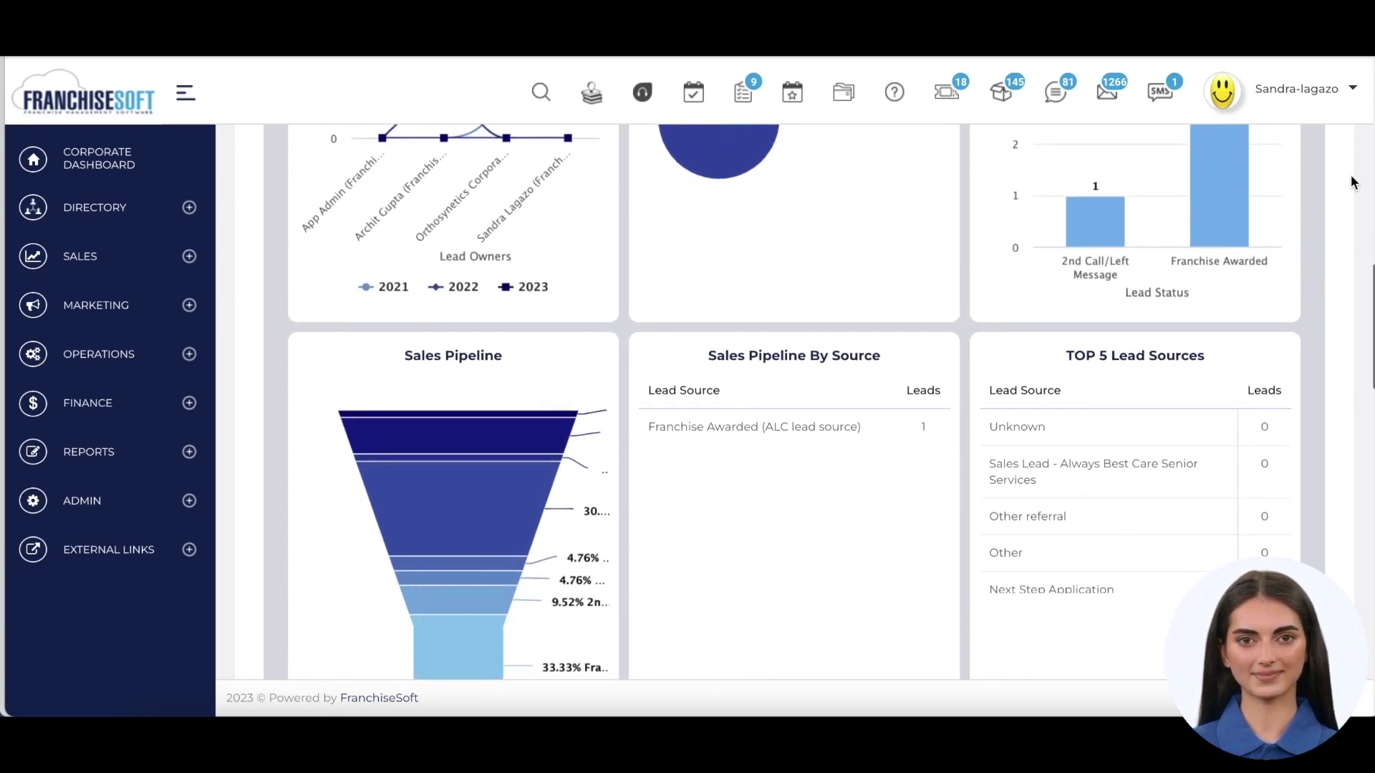
pyautogui.scroll(-2, 1353, 182)
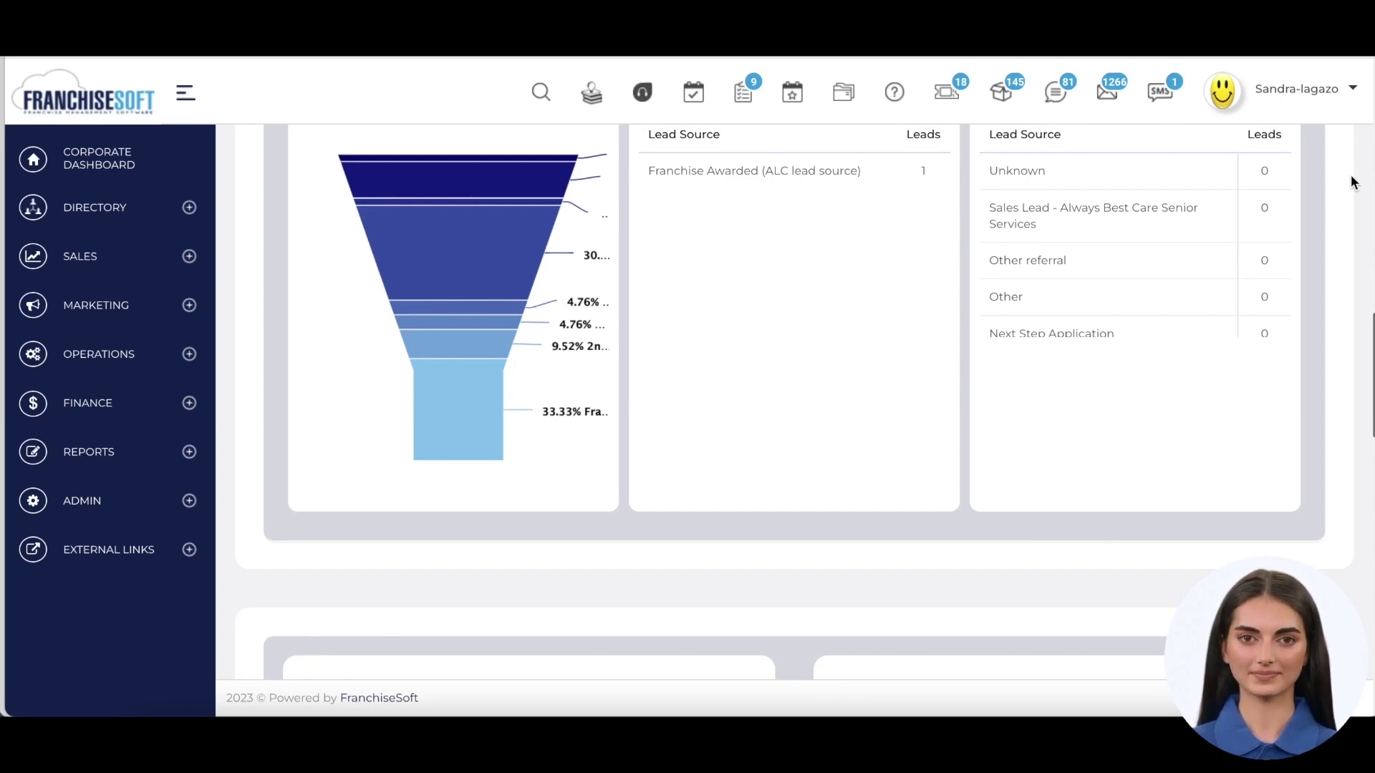
pyautogui.scroll(2, 1352, 181)
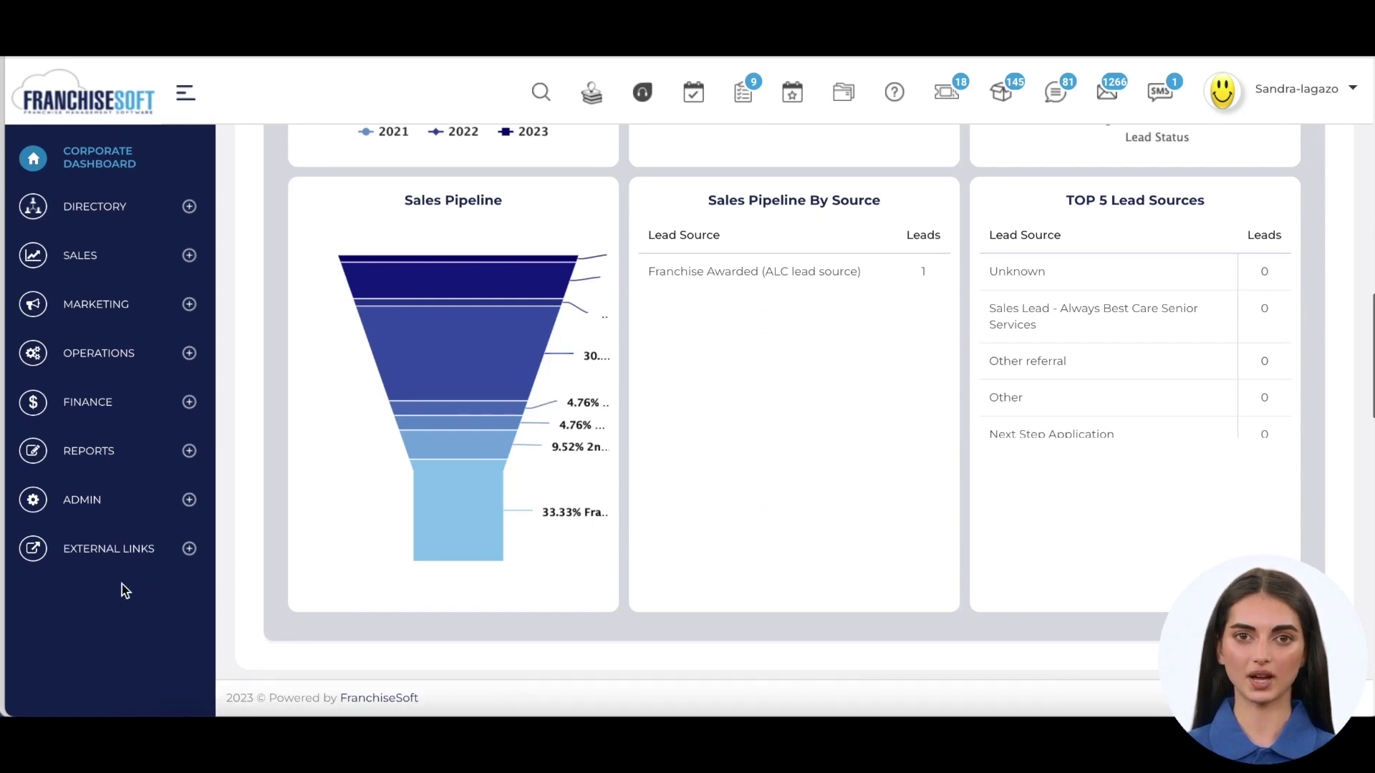
pyautogui.click(190, 208)
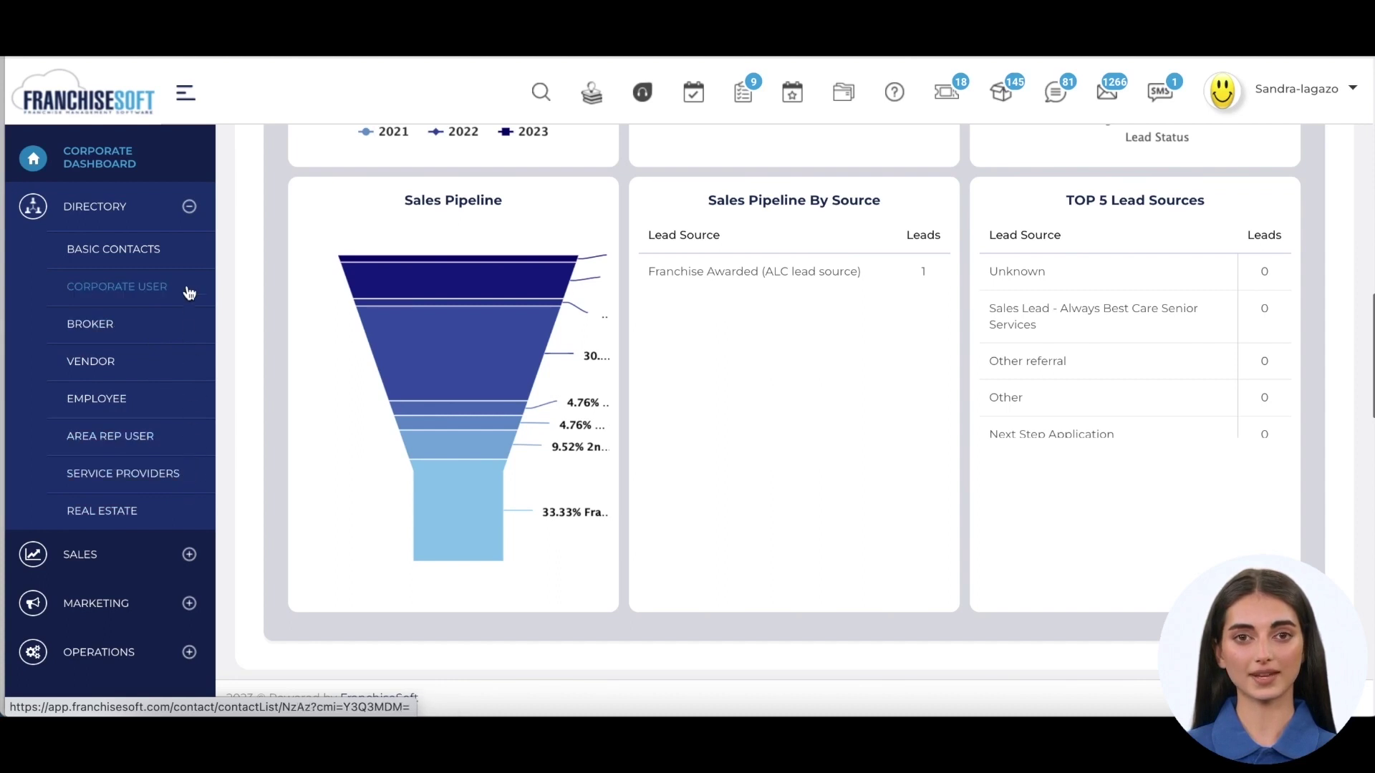
pyautogui.click(190, 207)
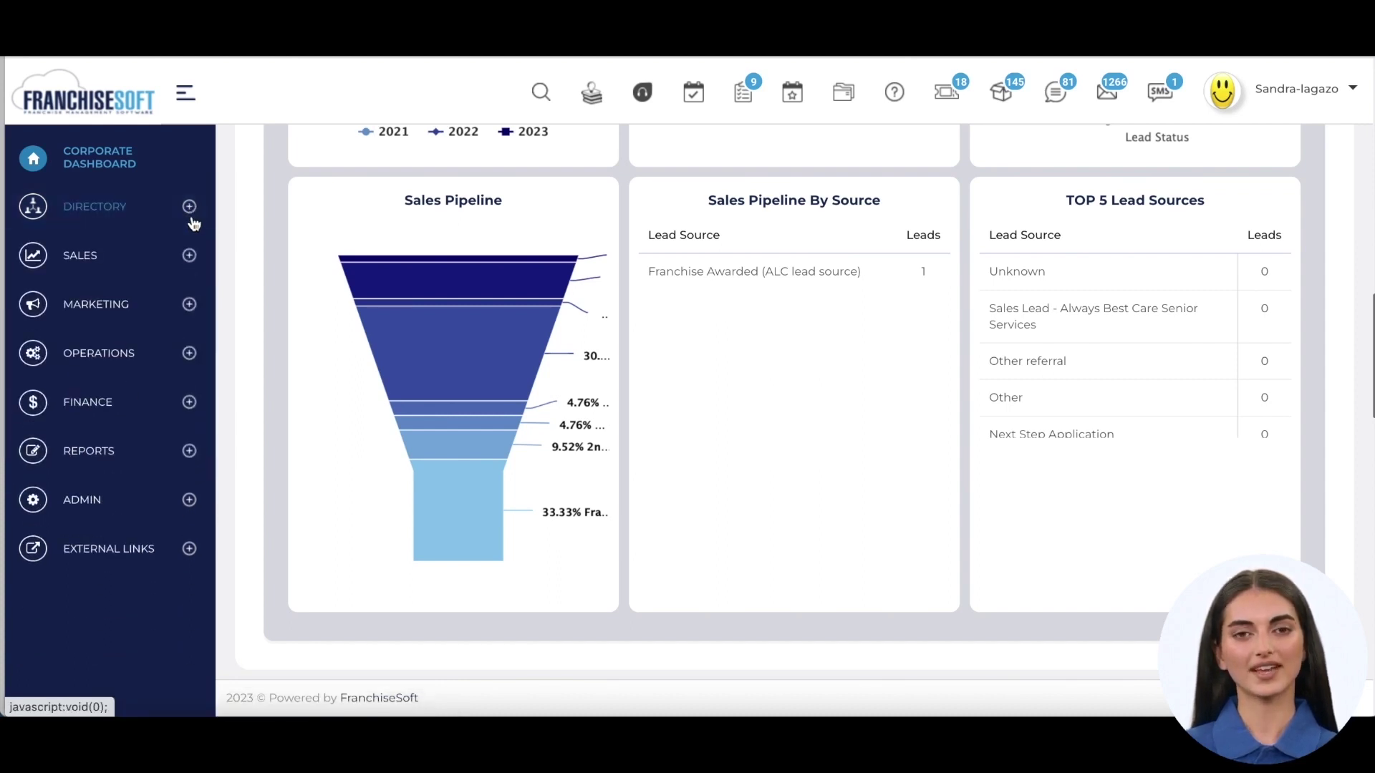
pyautogui.click(189, 304)
pyautogui.click(188, 347)
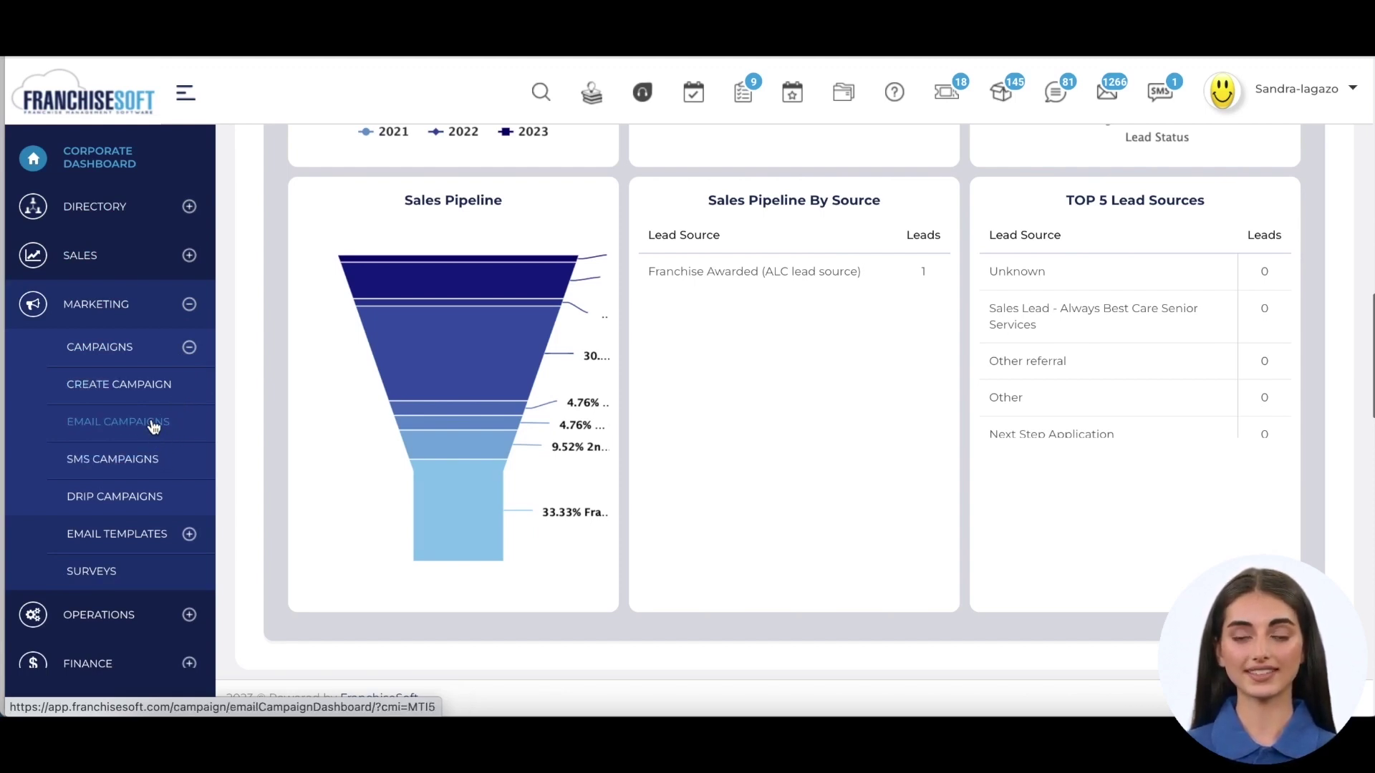
pyautogui.click(186, 256)
# Step: Open the Lead List, view and cancel the first lead's Work Flow Step, then start a new lead
pyautogui.click(115, 302)
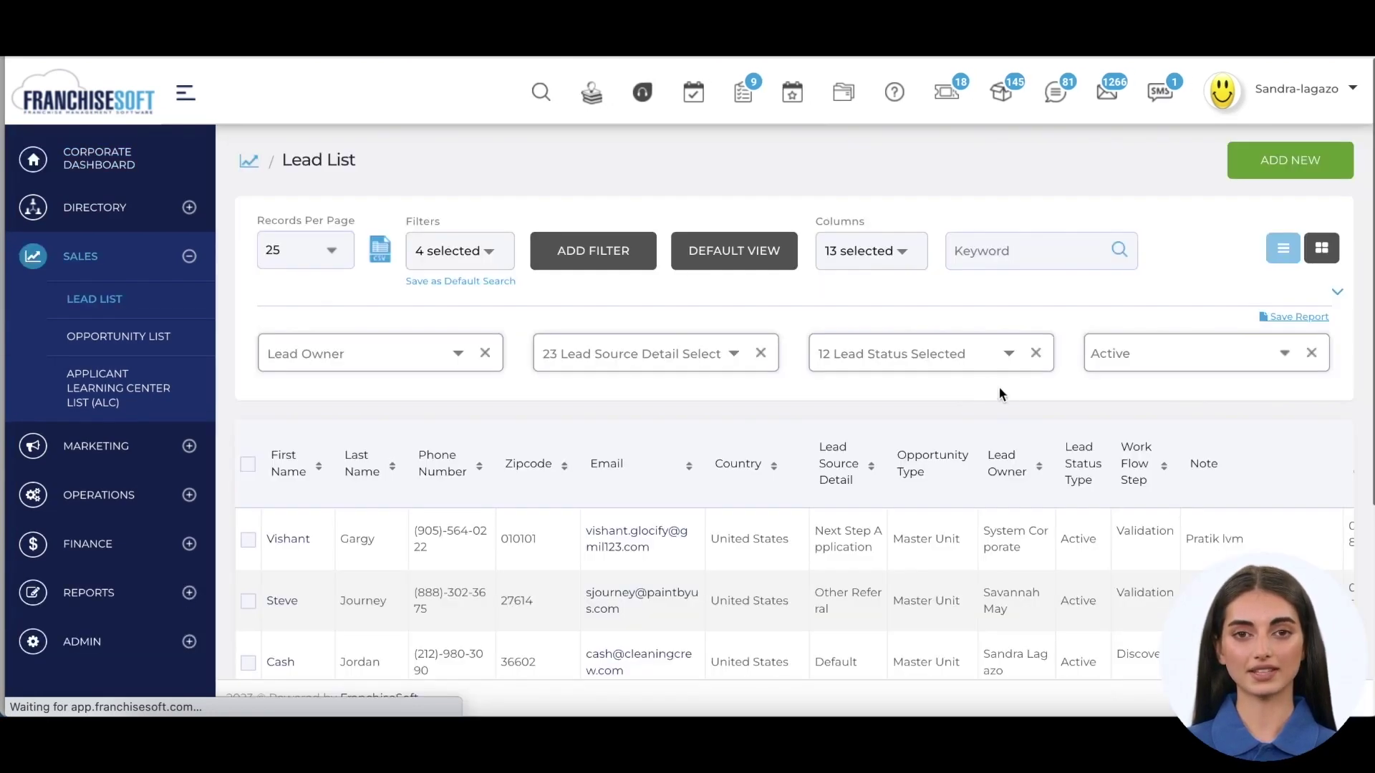
pyautogui.click(1173, 528)
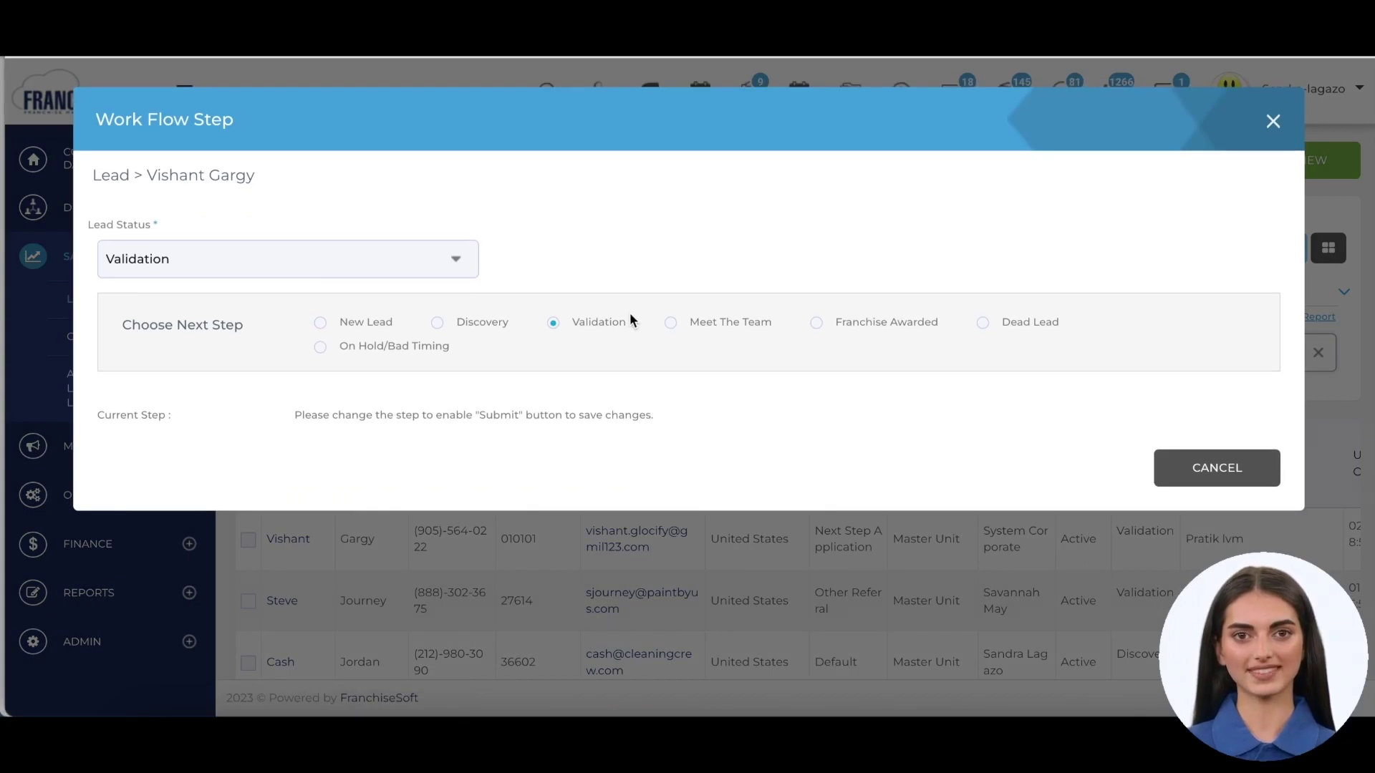
pyautogui.click(1193, 464)
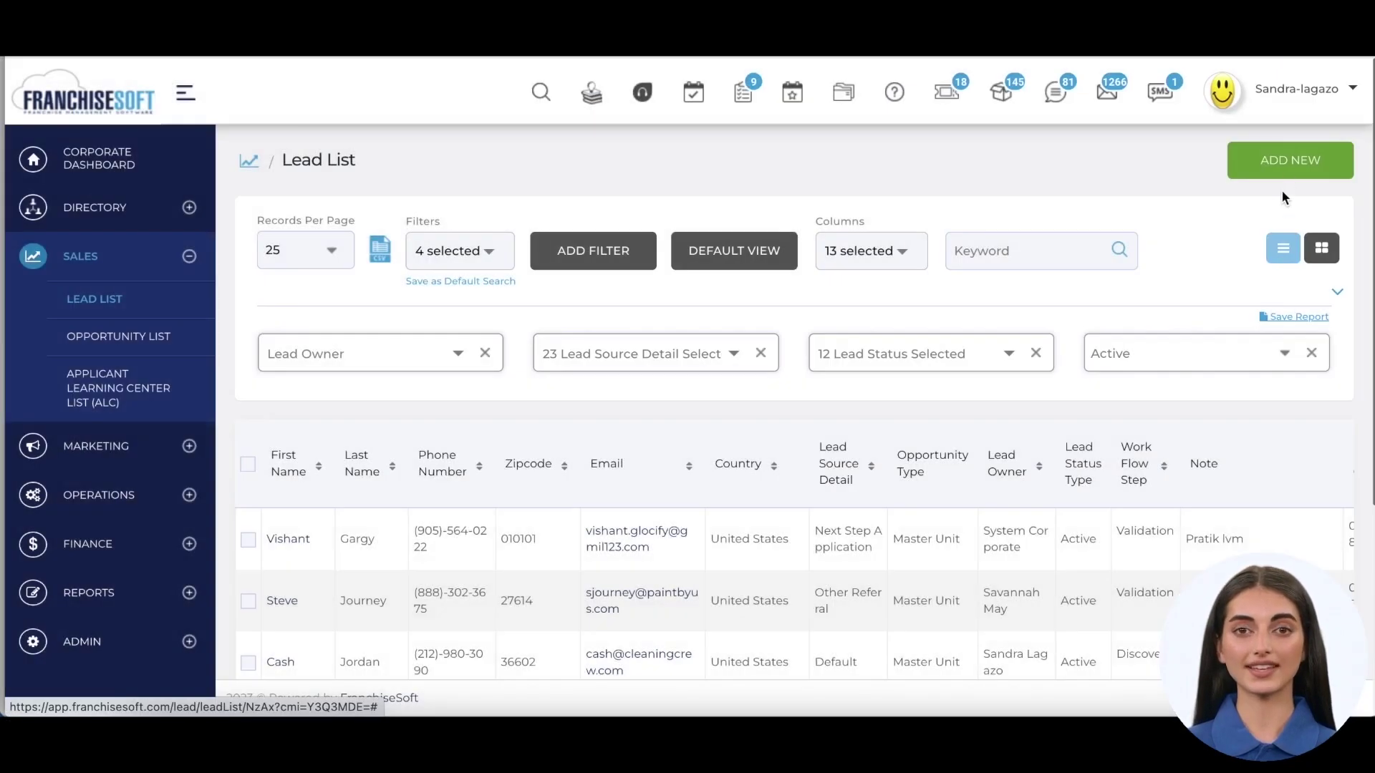
pyautogui.click(1285, 176)
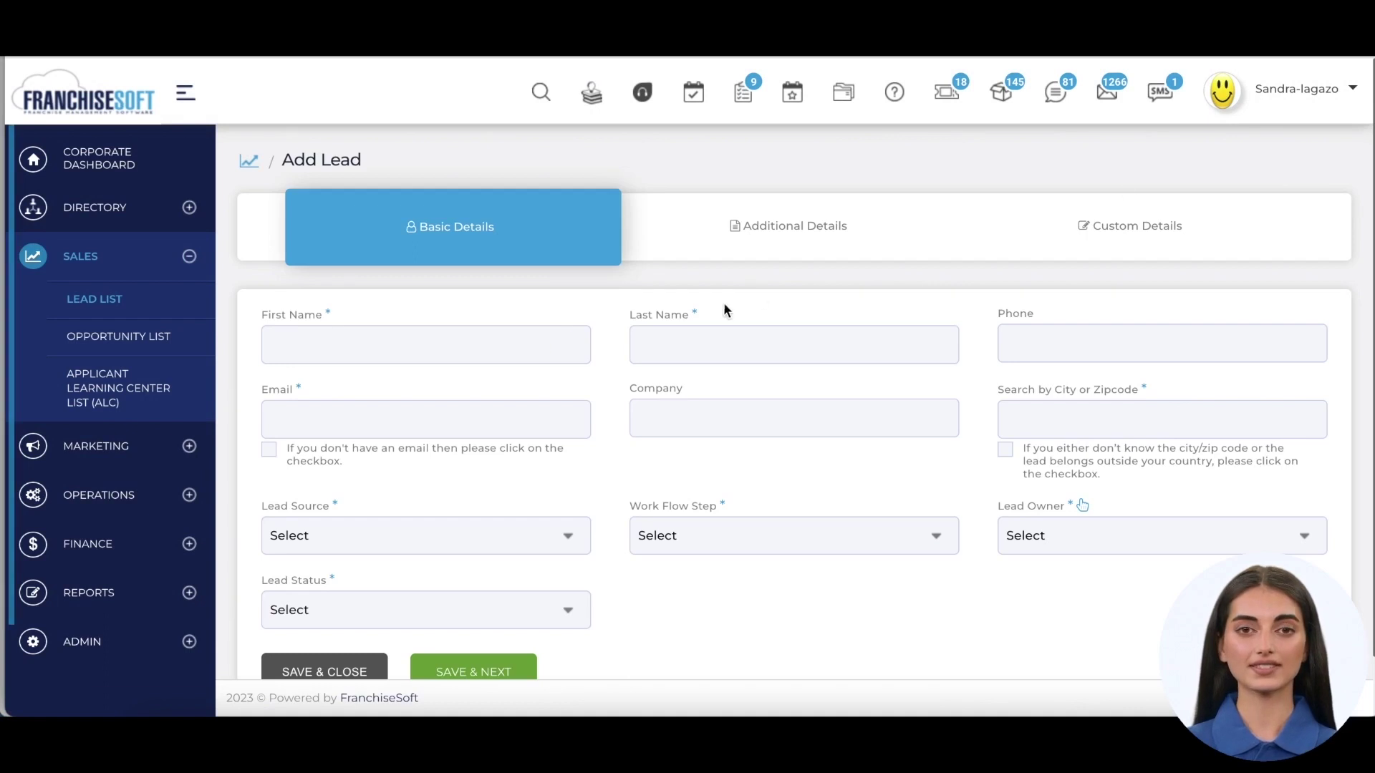
pyautogui.click(189, 642)
# Step: Open the Data Migration page from the ADMIN menu
pyautogui.click(114, 617)
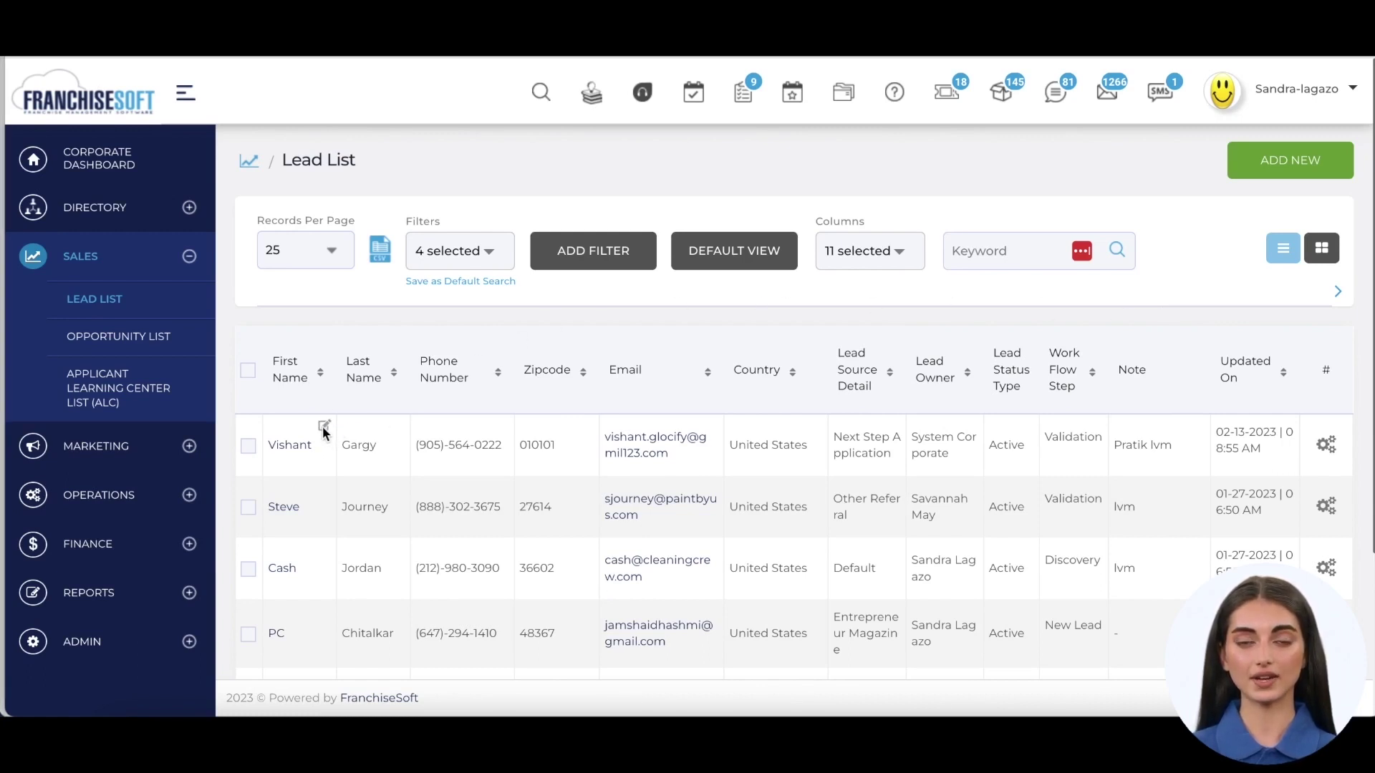
# Step: Check the inline first-name edit and active filters, then drag the Email column before Zipcode
pyautogui.click(324, 427)
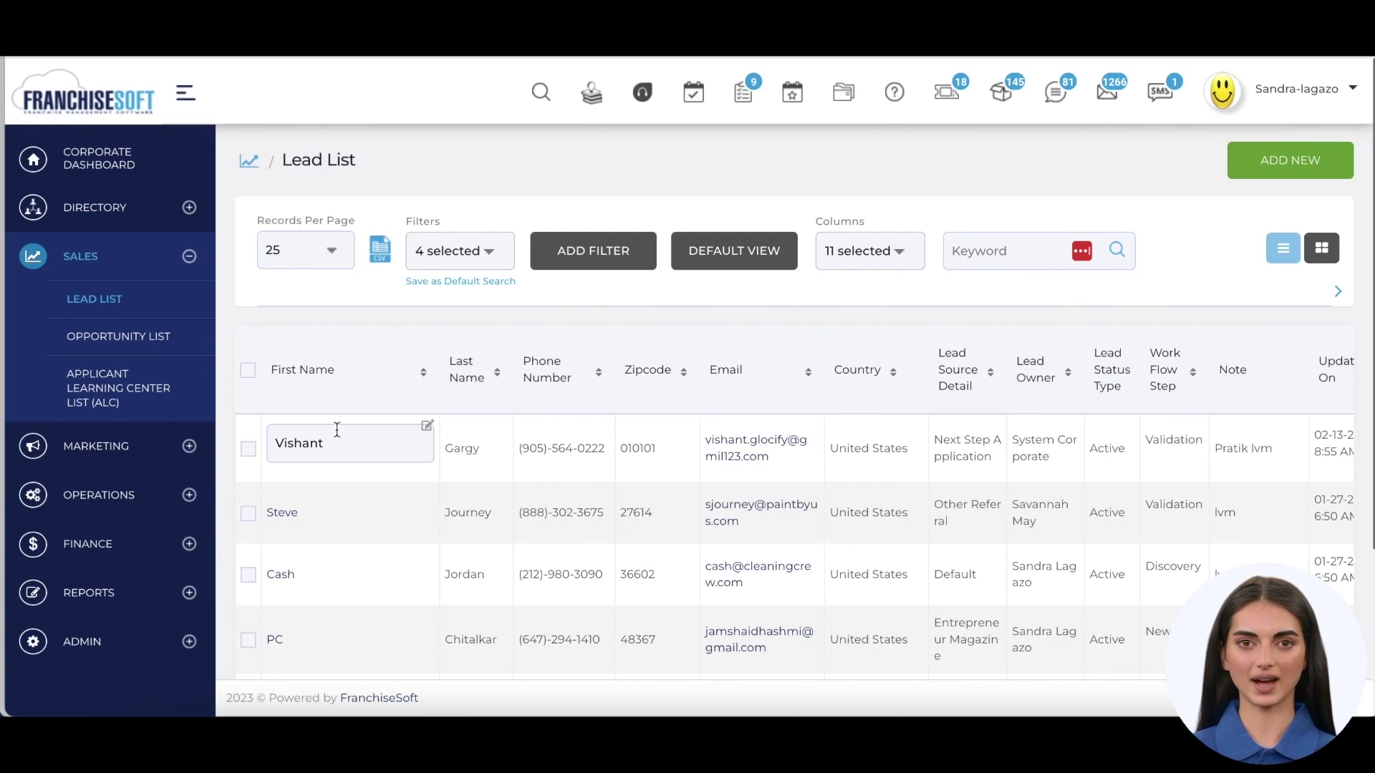
pyautogui.click(426, 427)
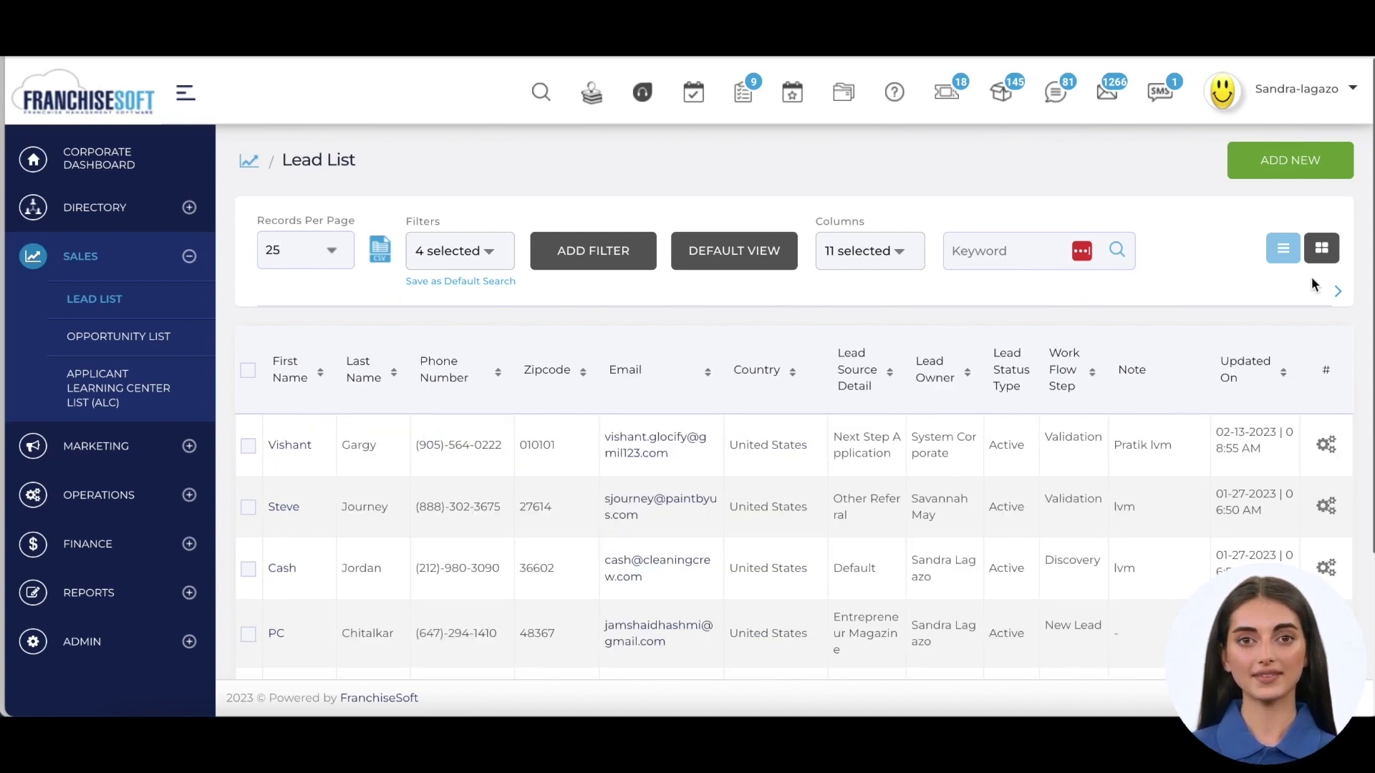
pyautogui.click(1335, 293)
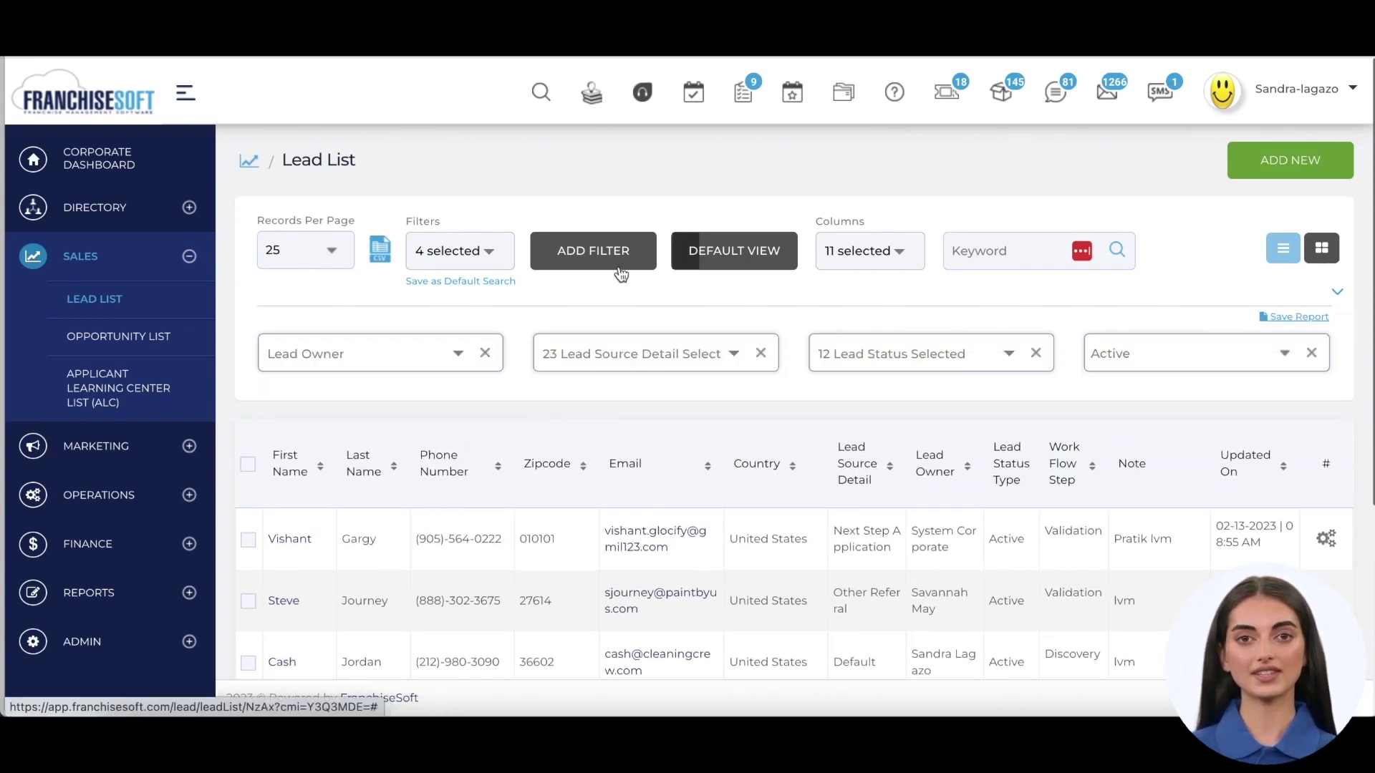
pyautogui.click(494, 256)
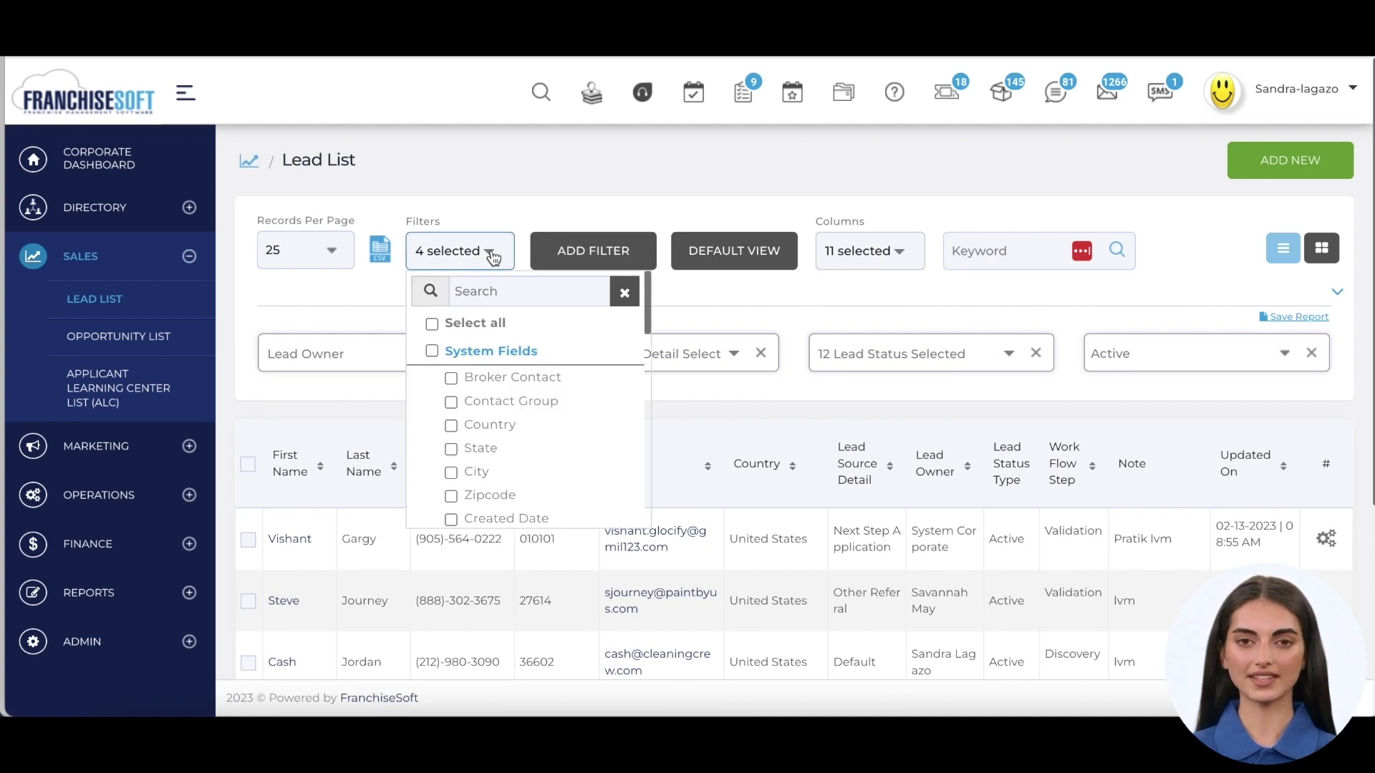
pyautogui.click(497, 257)
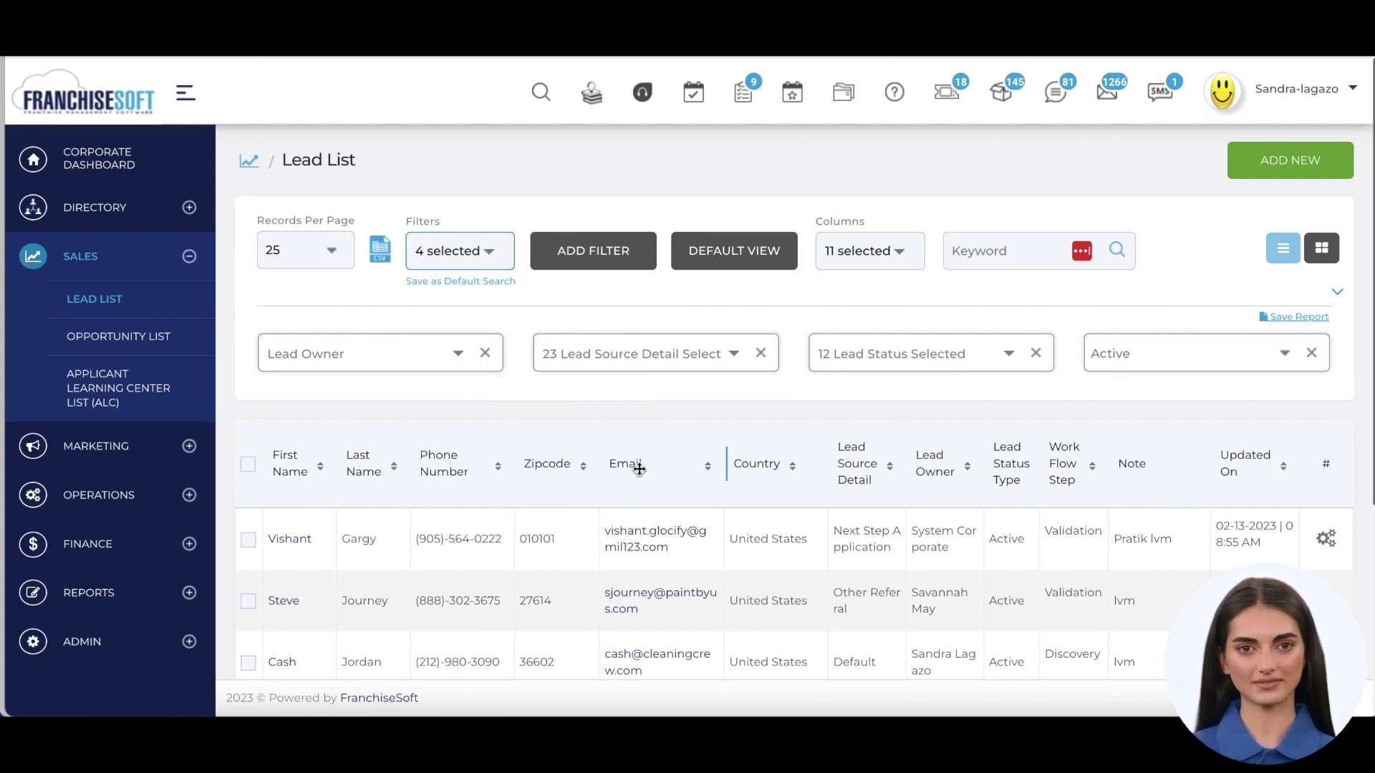
pyautogui.moveTo(632, 467); pyautogui.dragTo(713, 473)
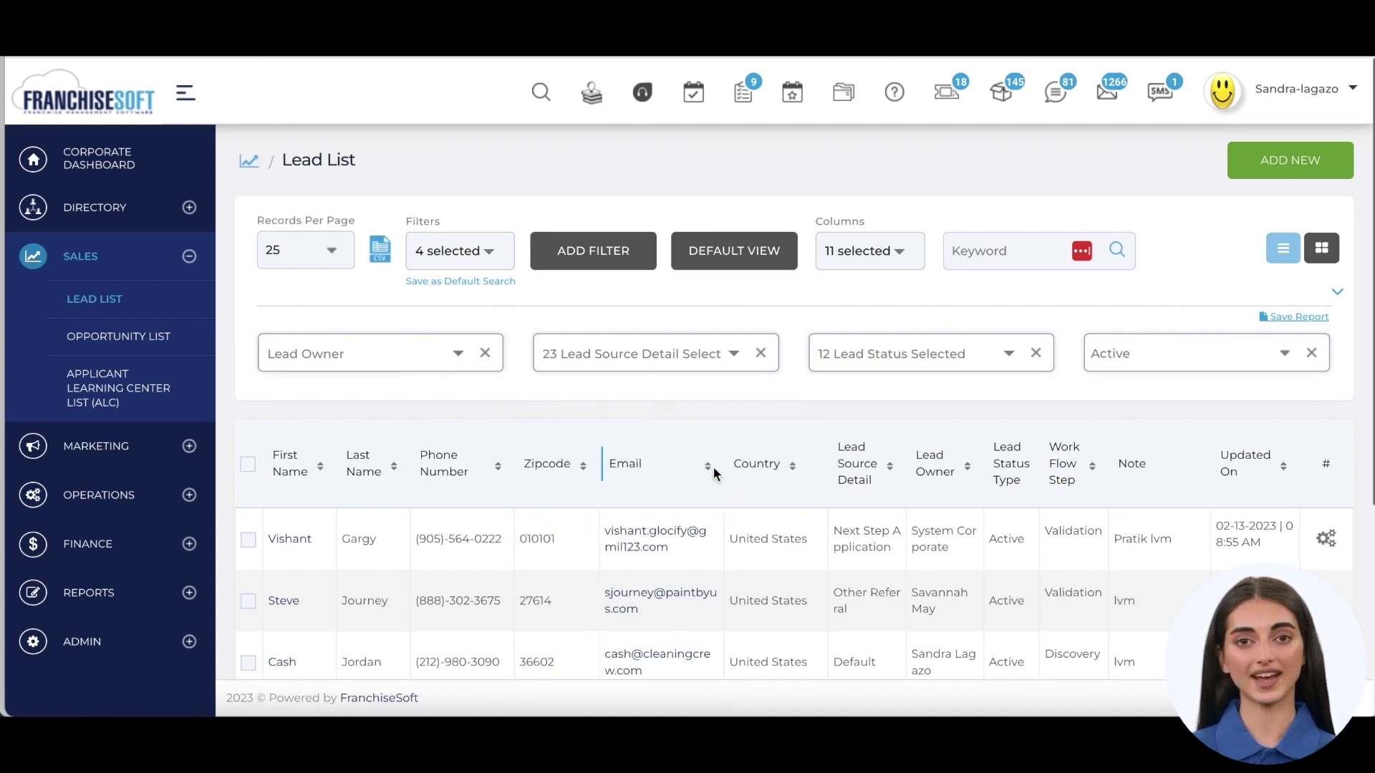
# Step: Select all listed leads and bring up the Select Group Action options
pyautogui.scroll(-3, 681, 511)
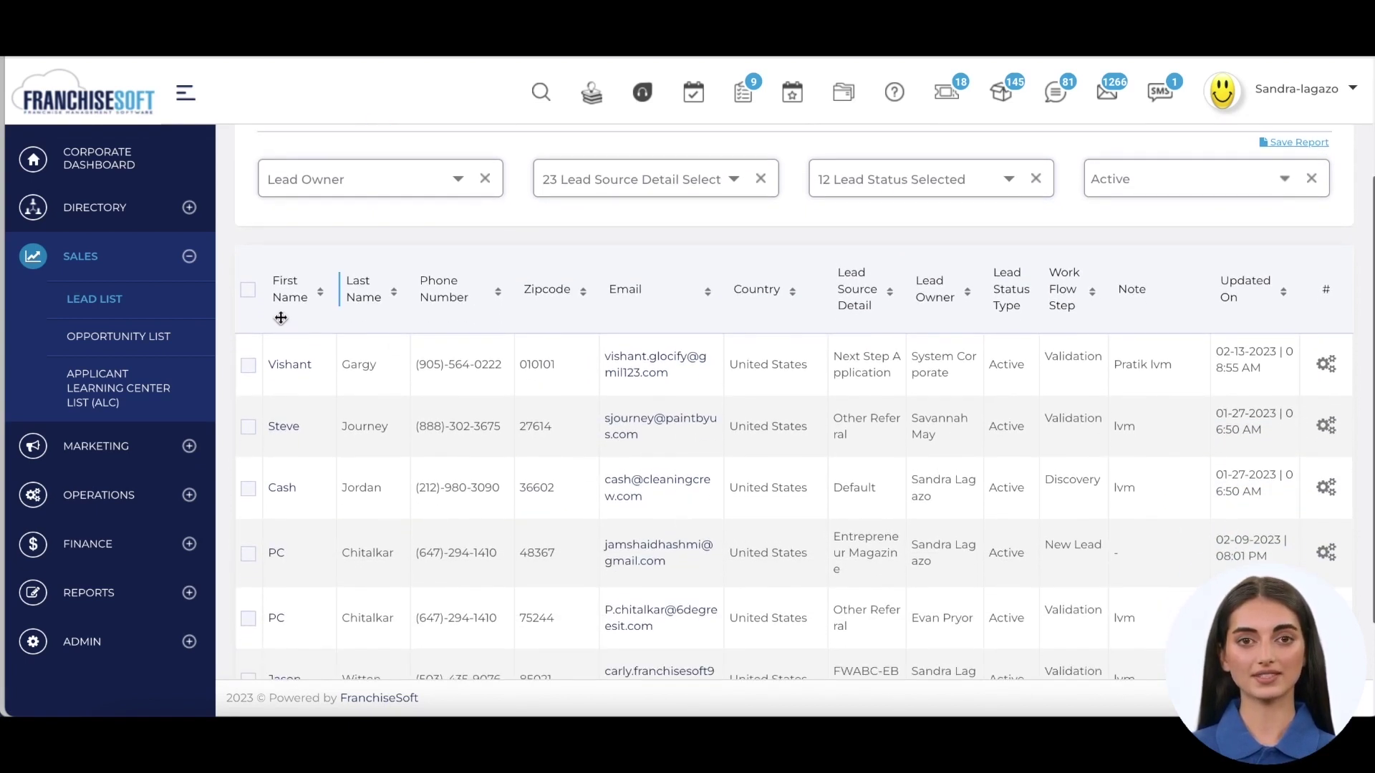
pyautogui.click(248, 290)
pyautogui.click(379, 254)
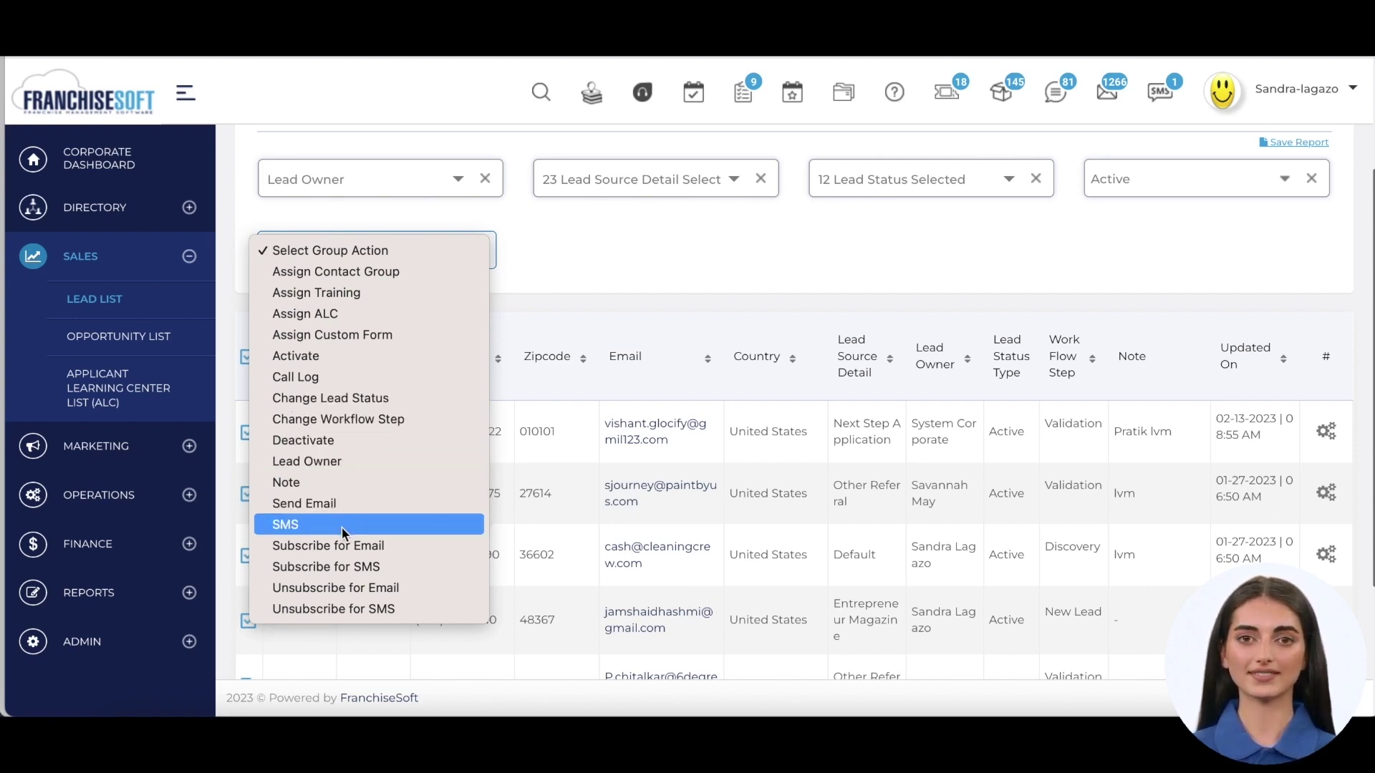
# Step: Dismiss the group actions and search the leads by a first name in the Keyword box
pyautogui.click(594, 267)
pyautogui.scroll(3, 592, 269)
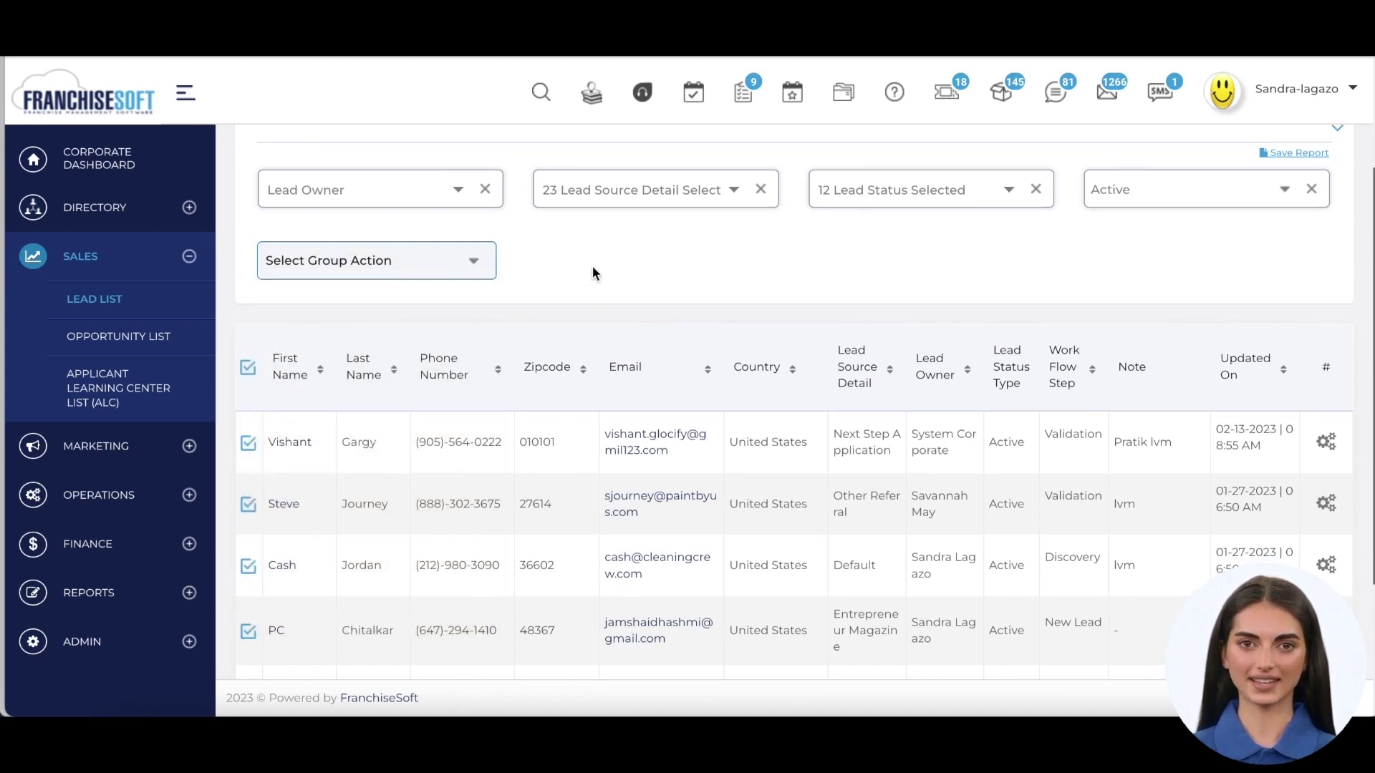
pyautogui.scroll(2, 592, 267)
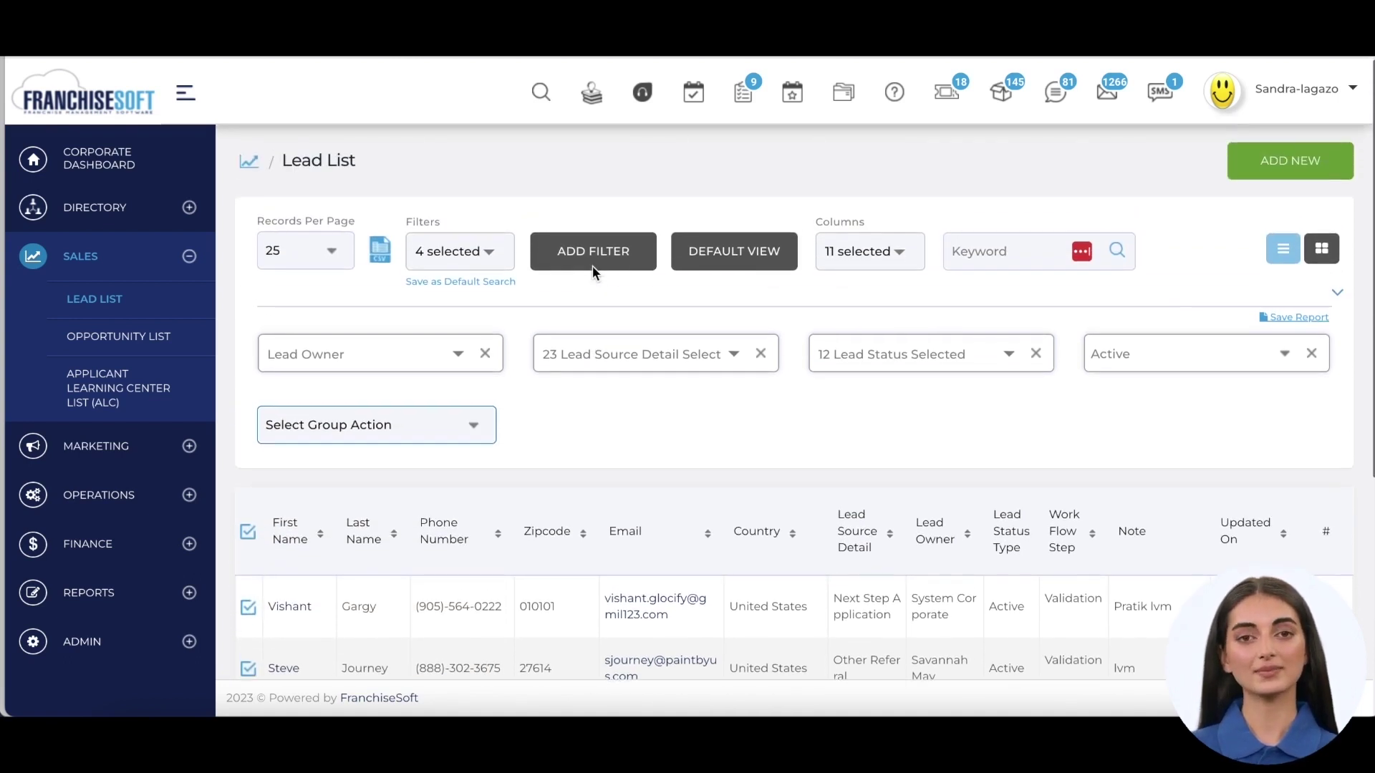
pyautogui.click(994, 261)
pyautogui.write('james')
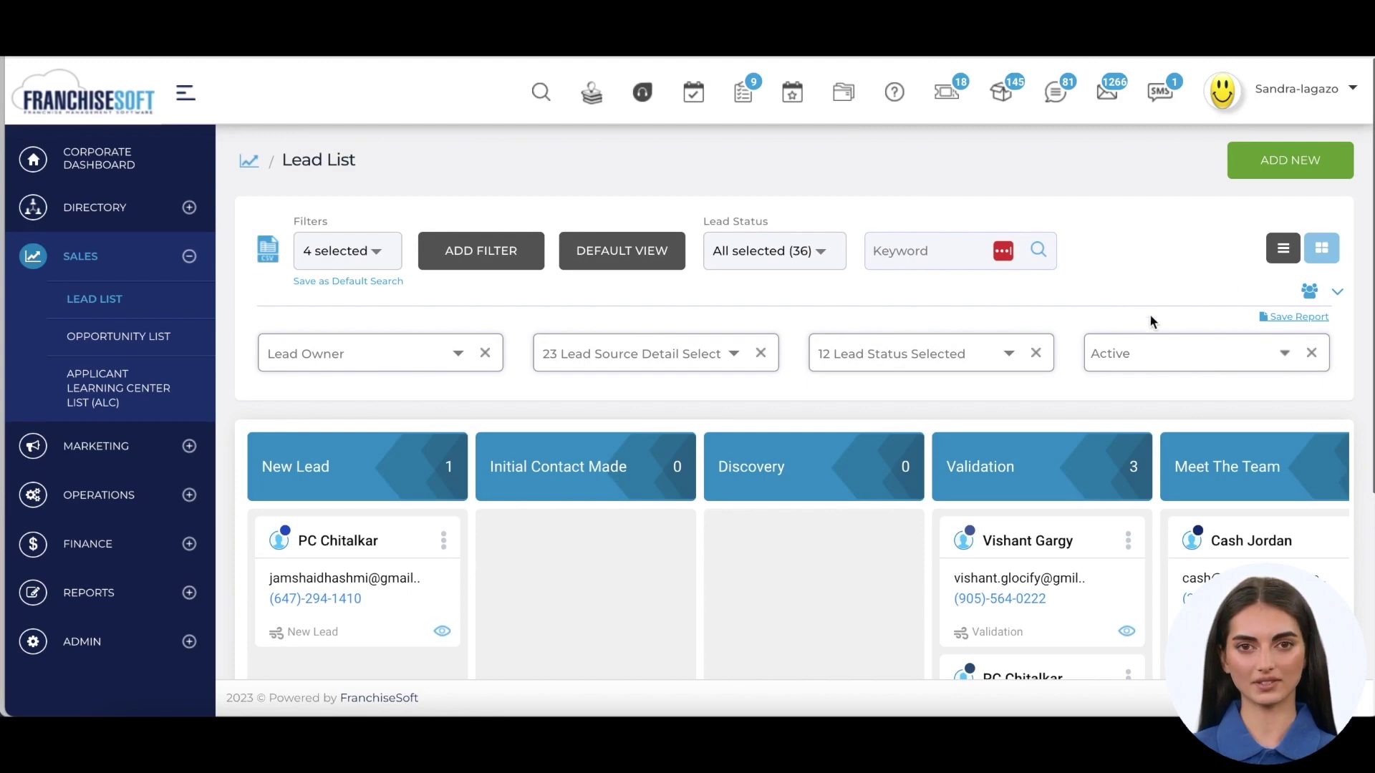
# Step: Scroll to the last lead row and open its 360 View from the gear menu
pyautogui.scroll(-2, 1099, 355)
pyautogui.hscroll(5, 1101, 359)
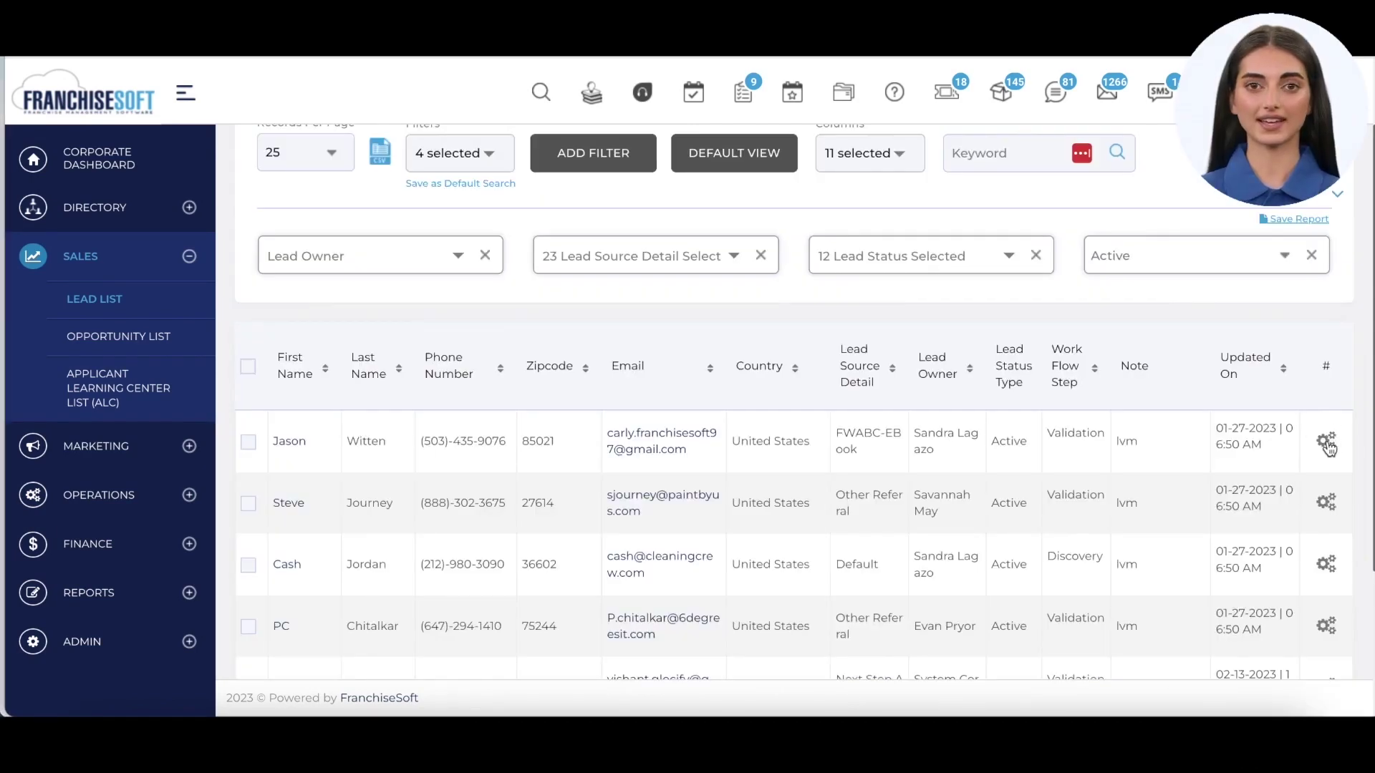
pyautogui.click(1326, 443)
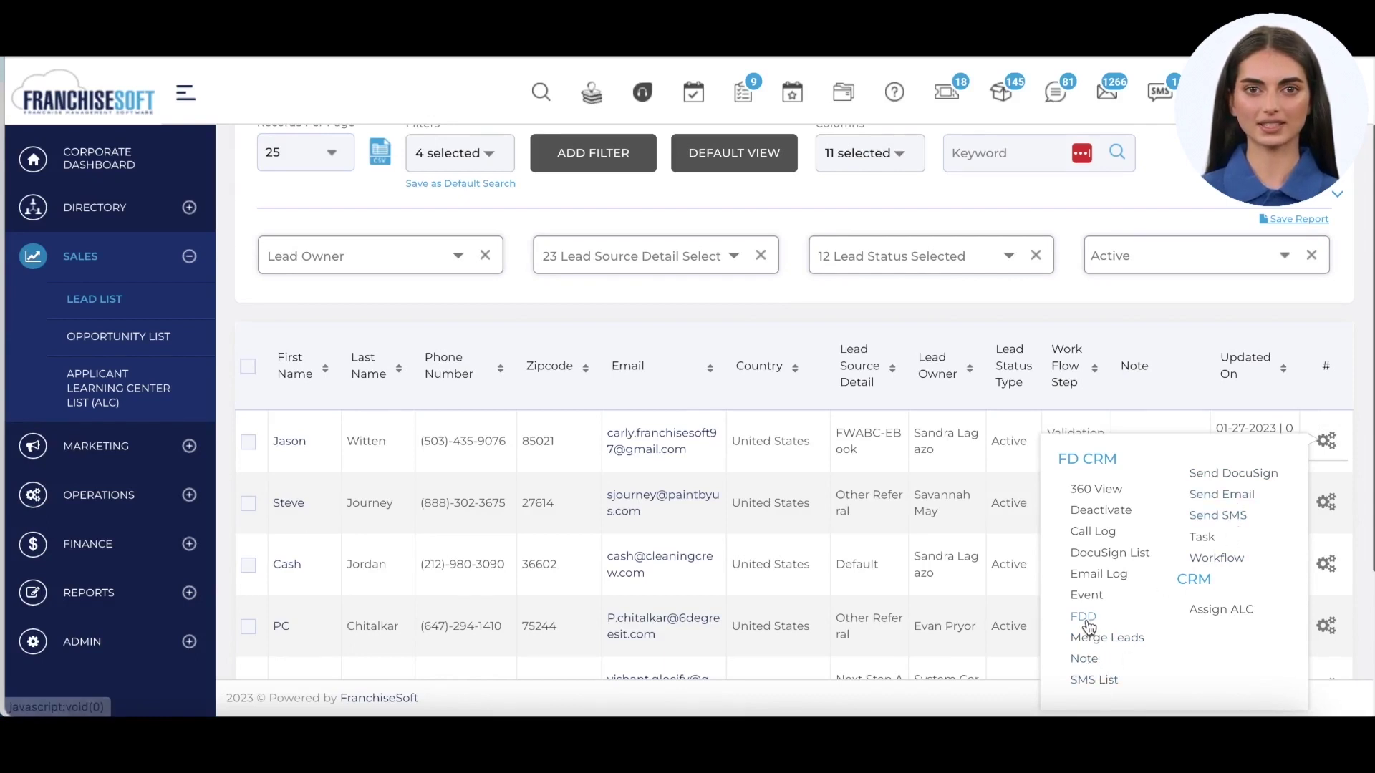
pyautogui.click(1153, 320)
pyautogui.scroll(-1, 1154, 324)
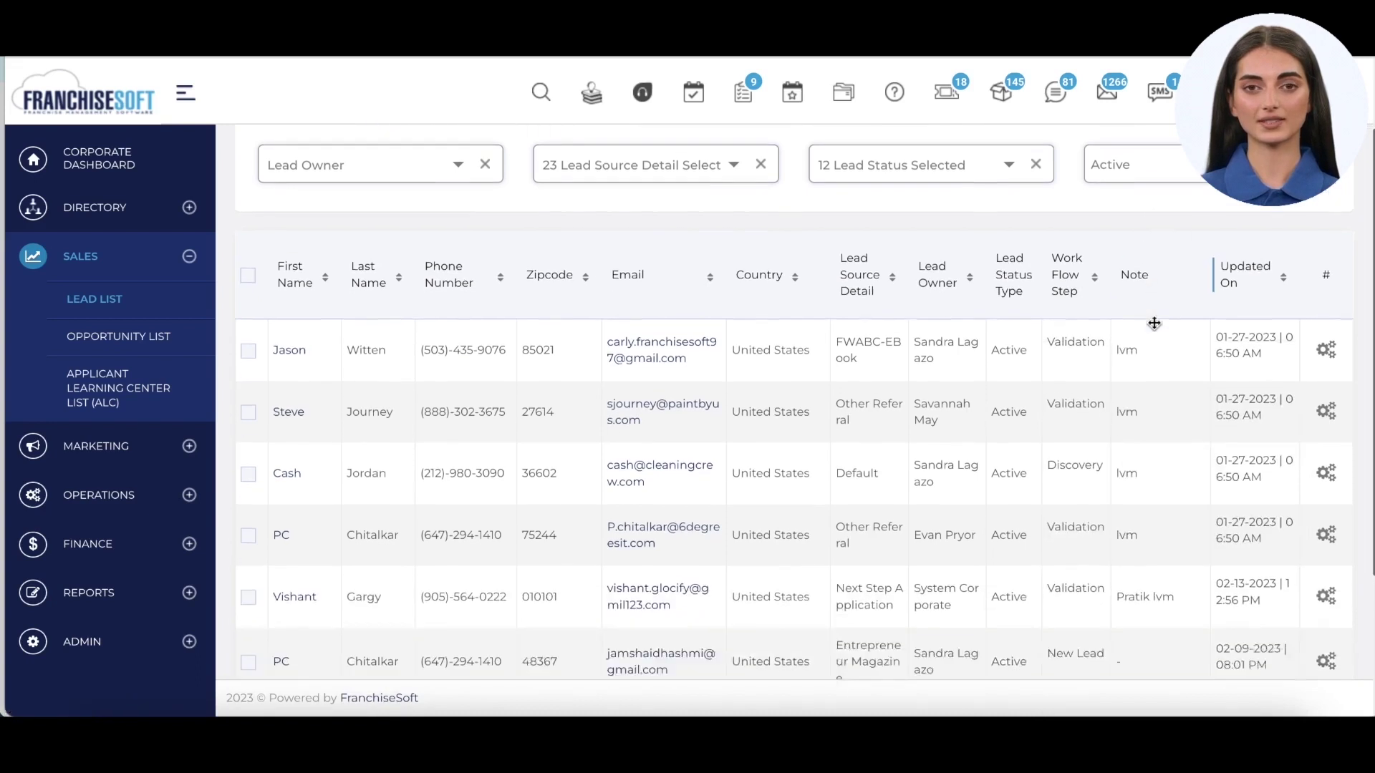
pyautogui.scroll(-2, 1156, 324)
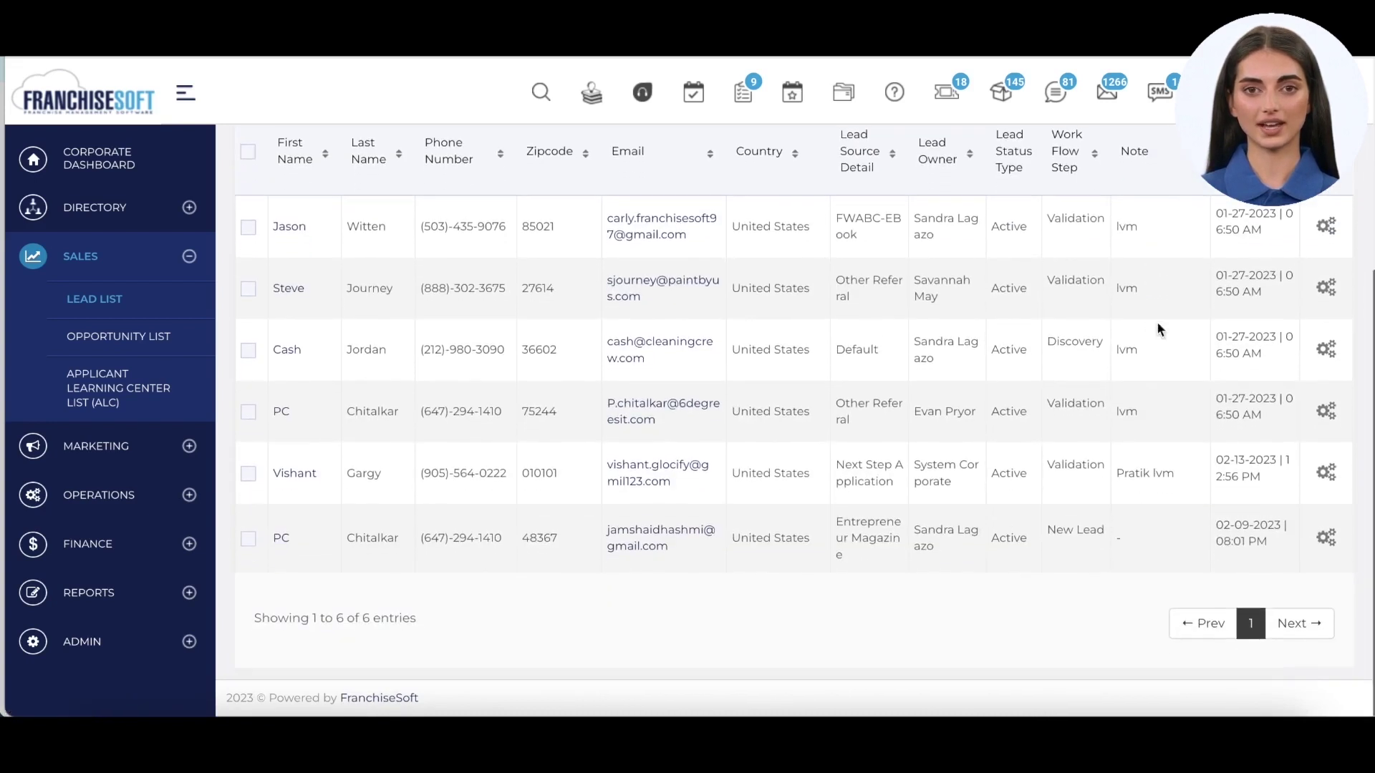
pyautogui.click(1324, 546)
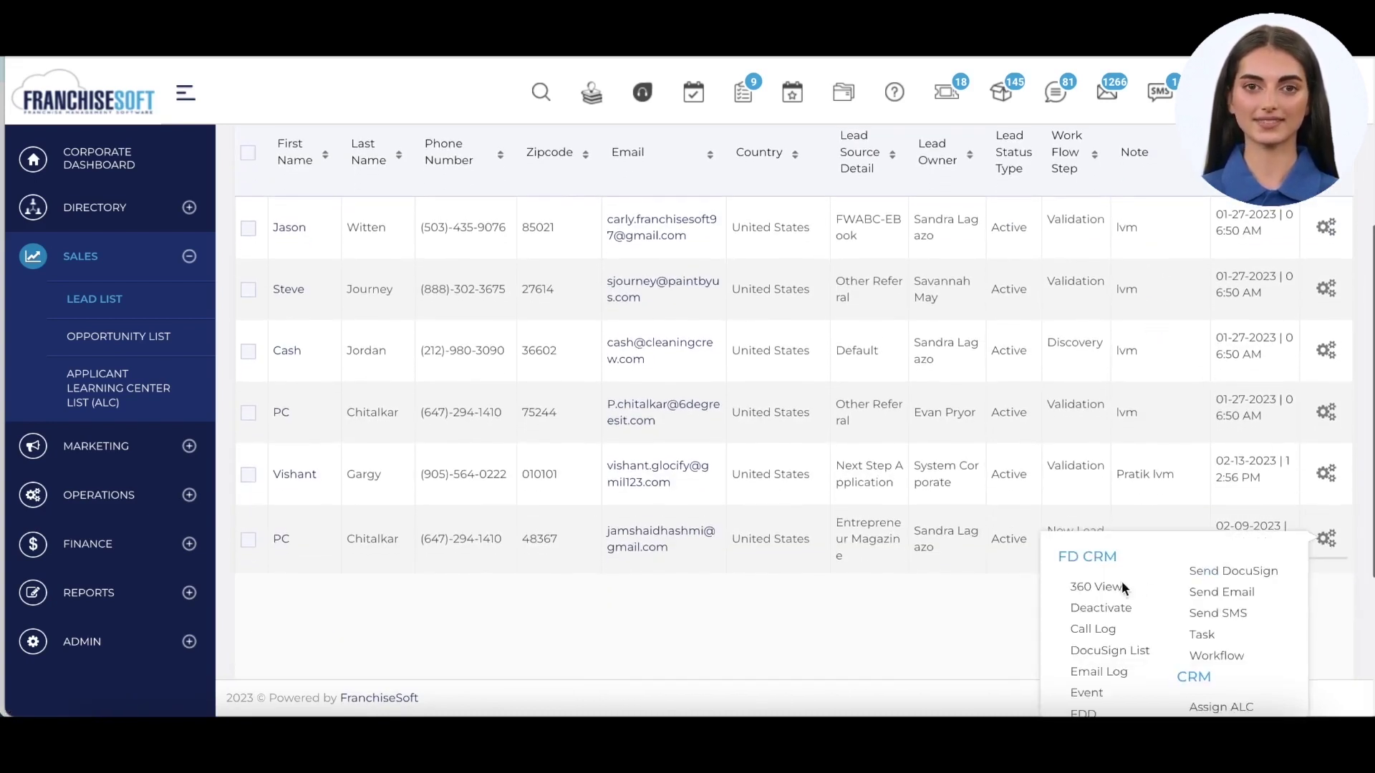
pyautogui.click(1101, 587)
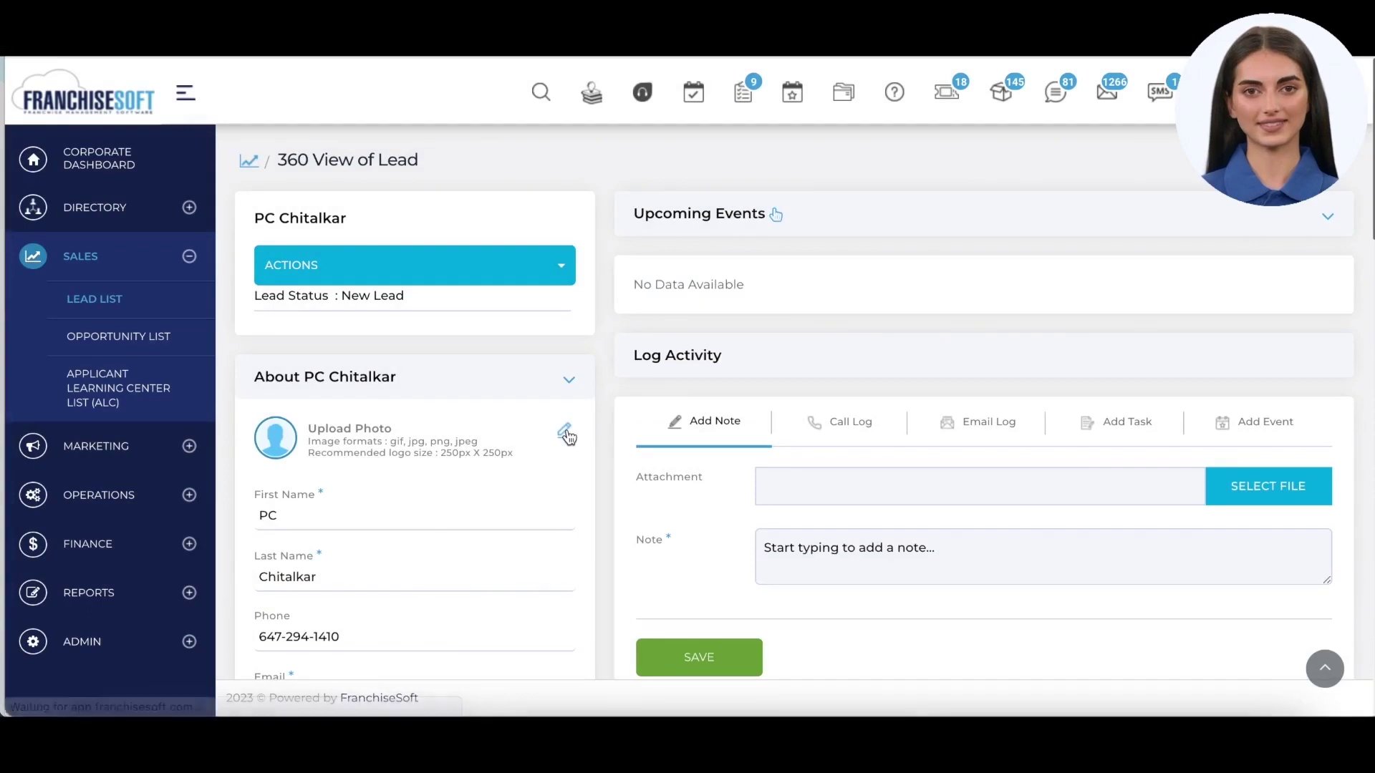
# Step: Collapse the lead's About section, toggle Custom Details, and scroll through the activity log
pyautogui.click(565, 432)
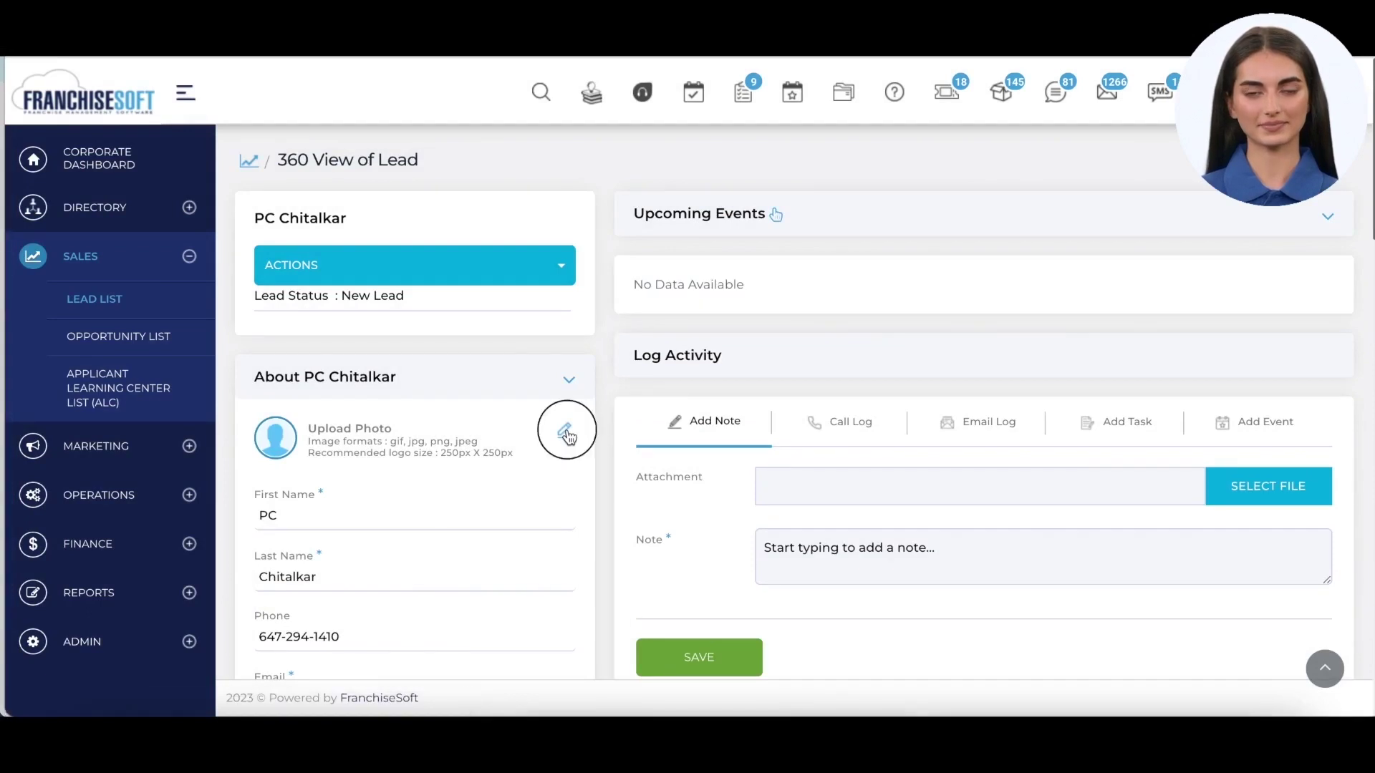
pyautogui.click(568, 381)
pyautogui.click(569, 372)
pyautogui.click(570, 371)
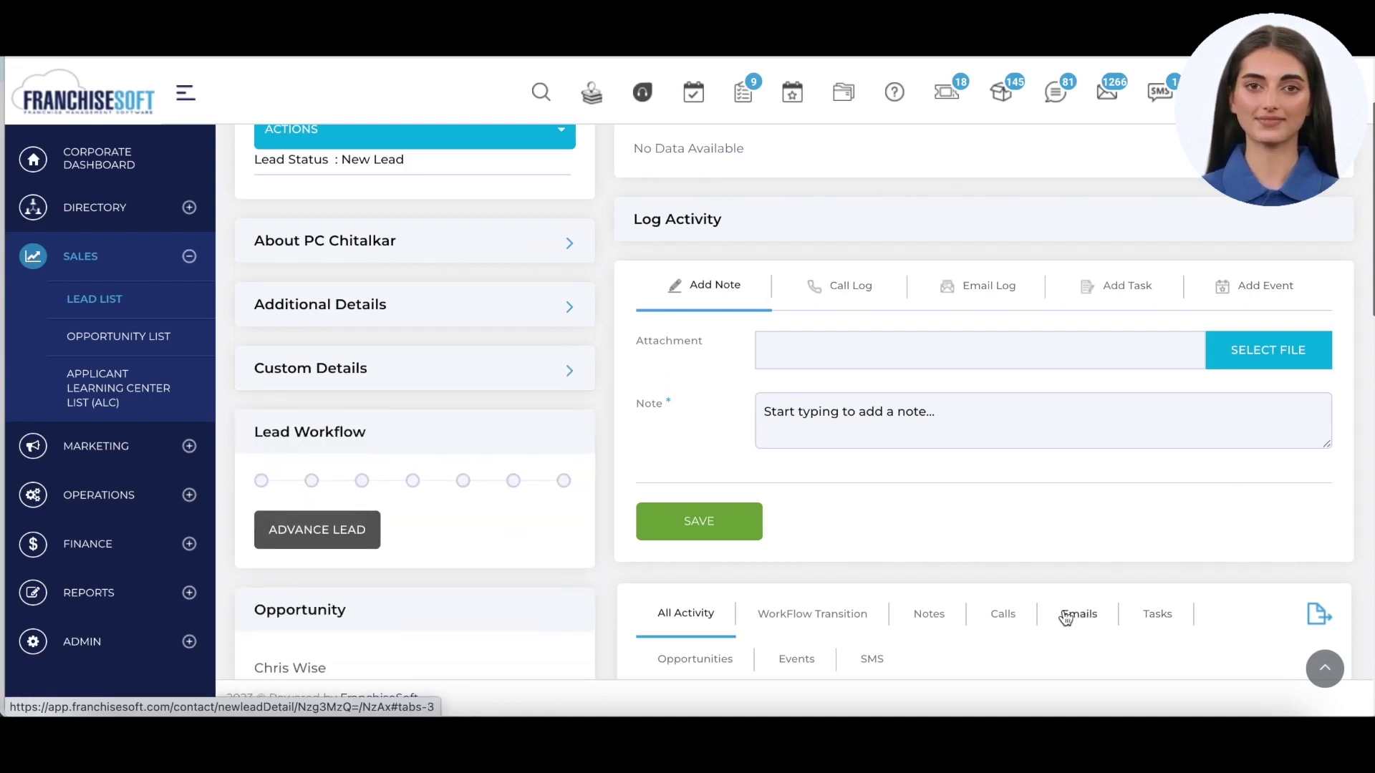
pyautogui.scroll(-3, 609, 602)
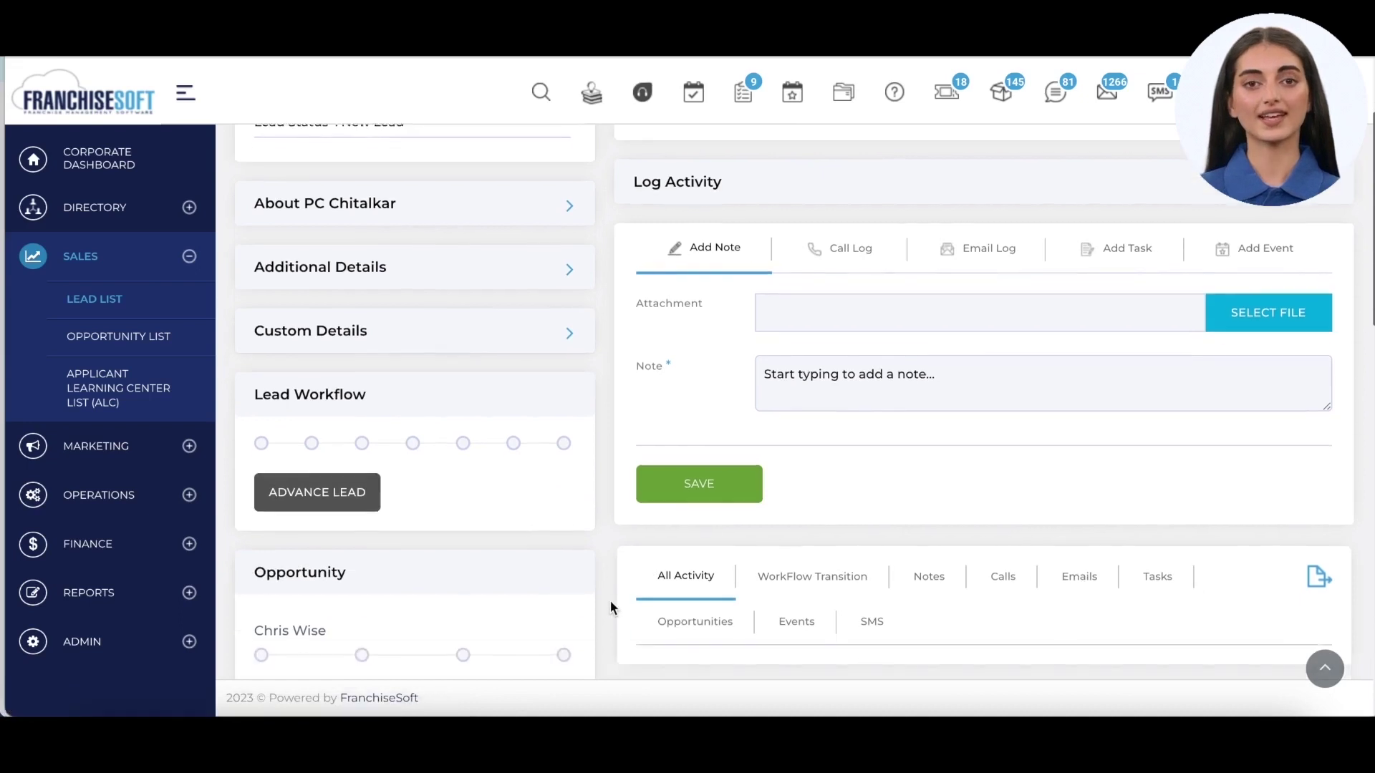
pyautogui.scroll(-5, 609, 600)
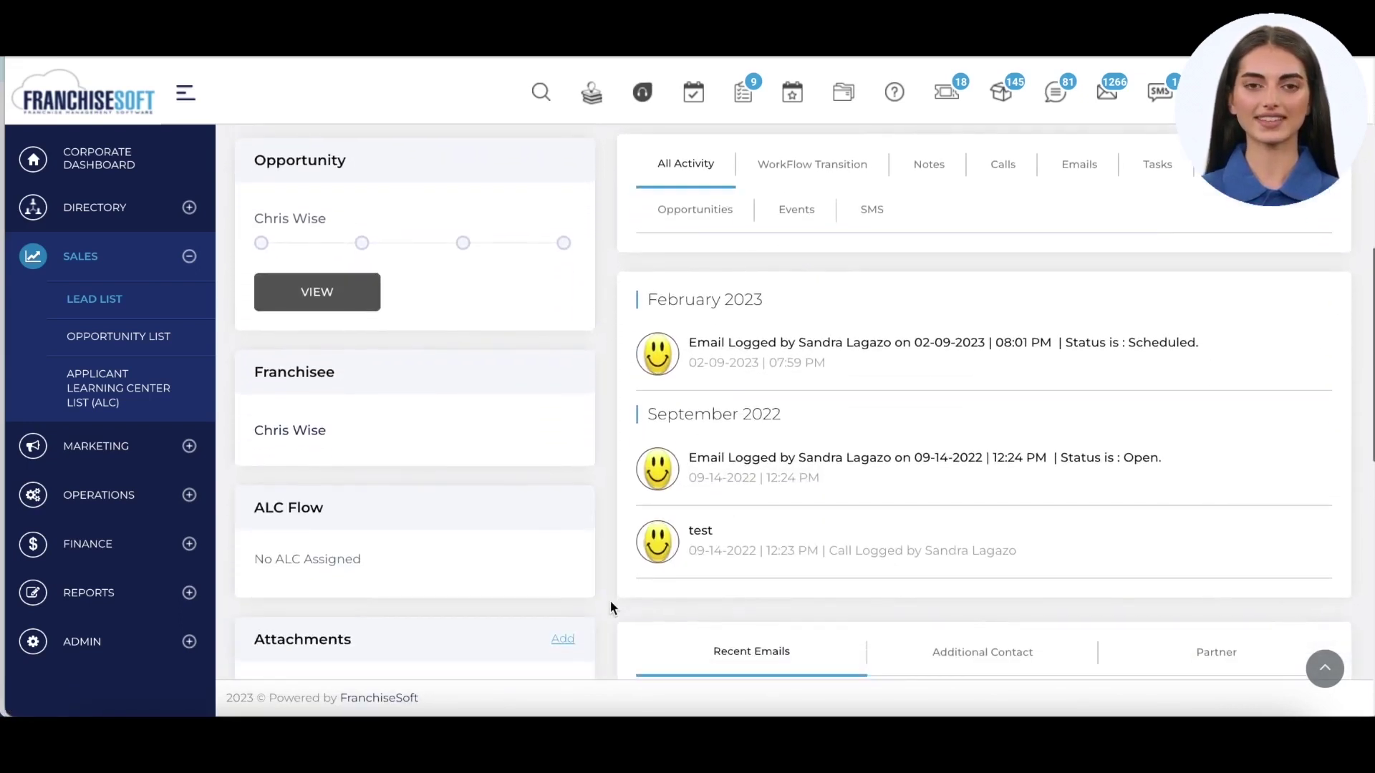
pyautogui.scroll(-5, 611, 605)
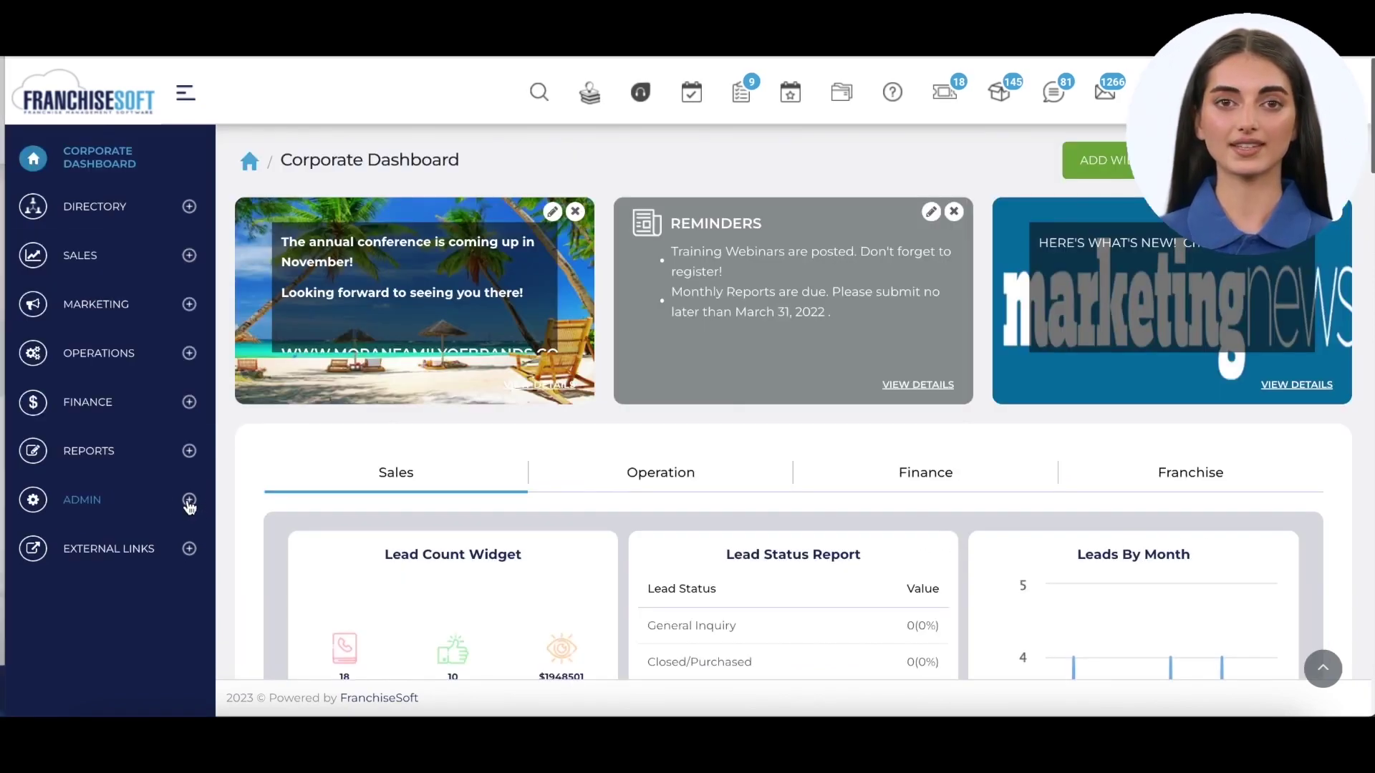
# Step: Go to Admin > Sales > FD Setup > FDD Management
pyautogui.click(189, 501)
pyautogui.scroll(-1, 172, 577)
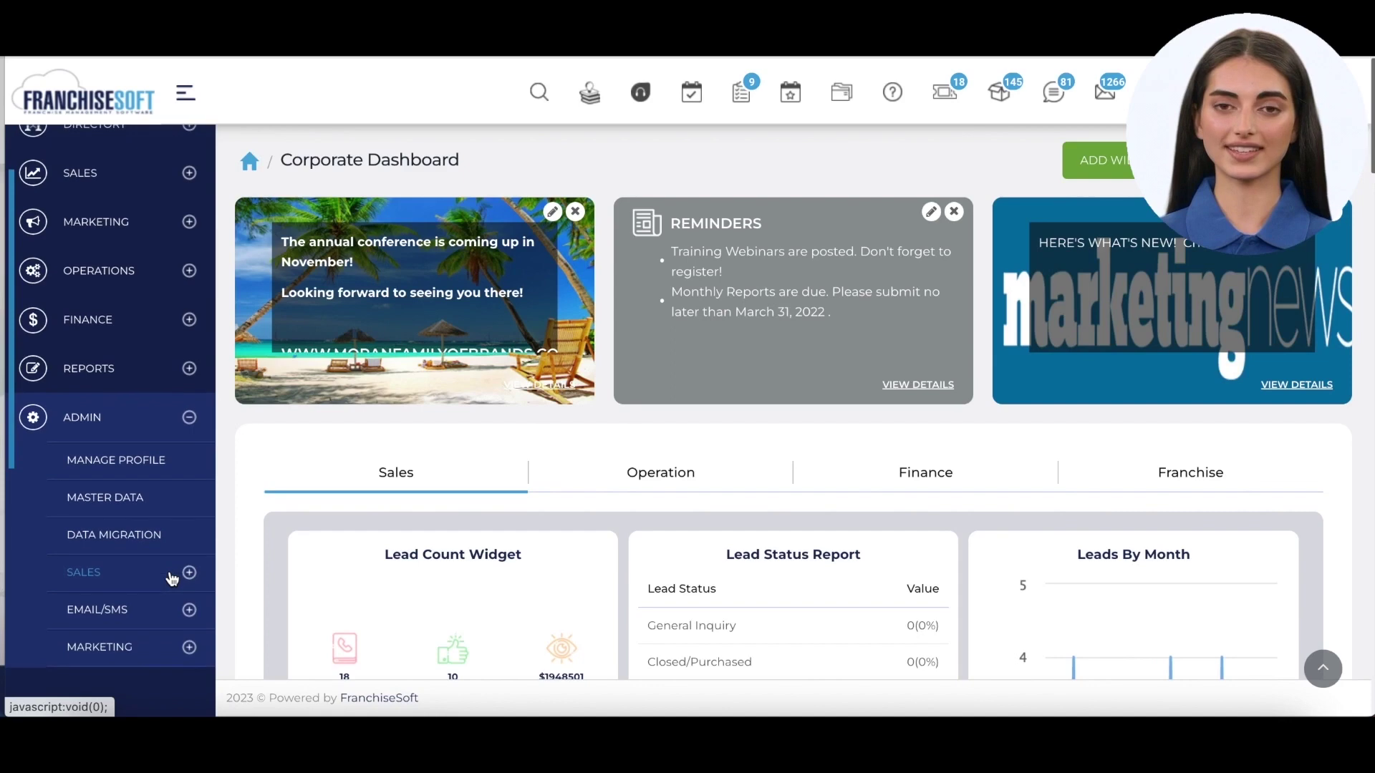
pyautogui.click(172, 578)
pyautogui.click(131, 610)
pyautogui.scroll(-1, 131, 609)
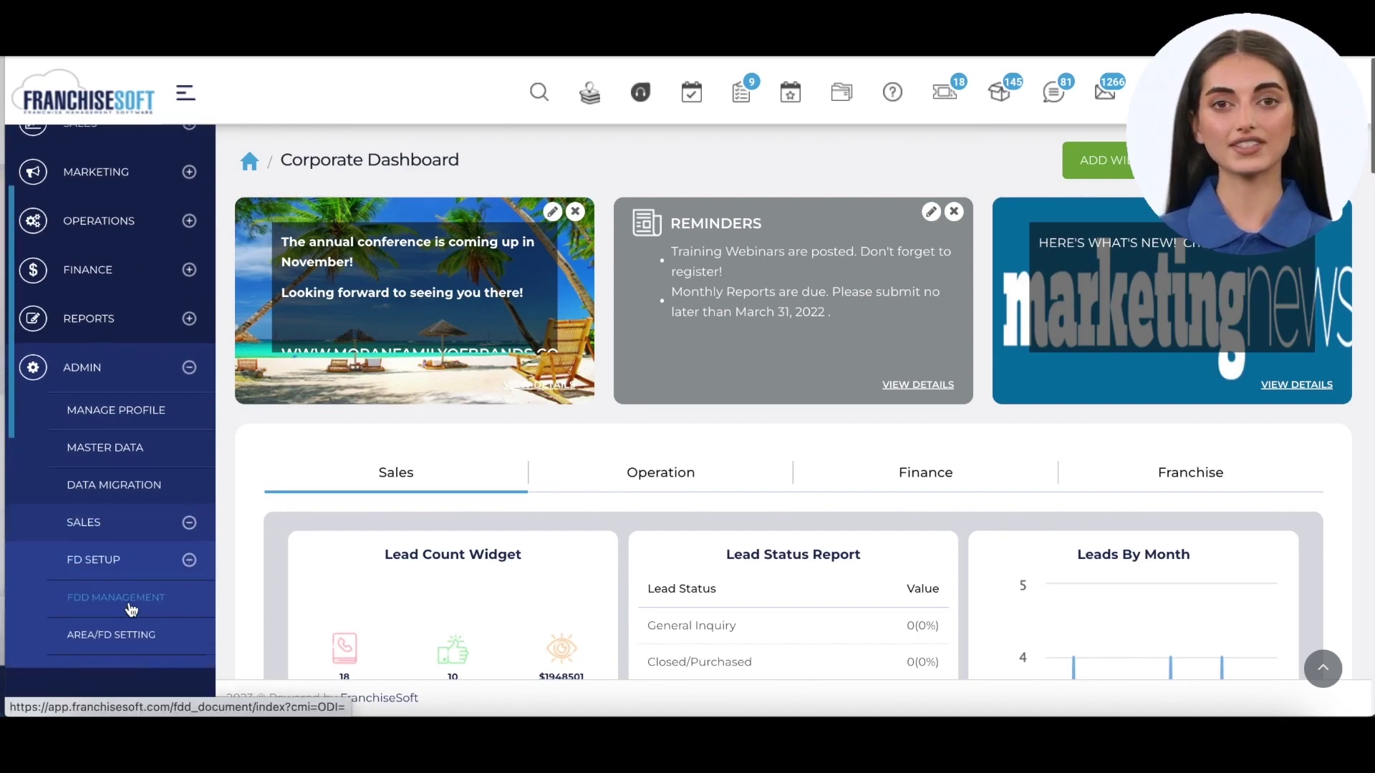
pyautogui.click(129, 603)
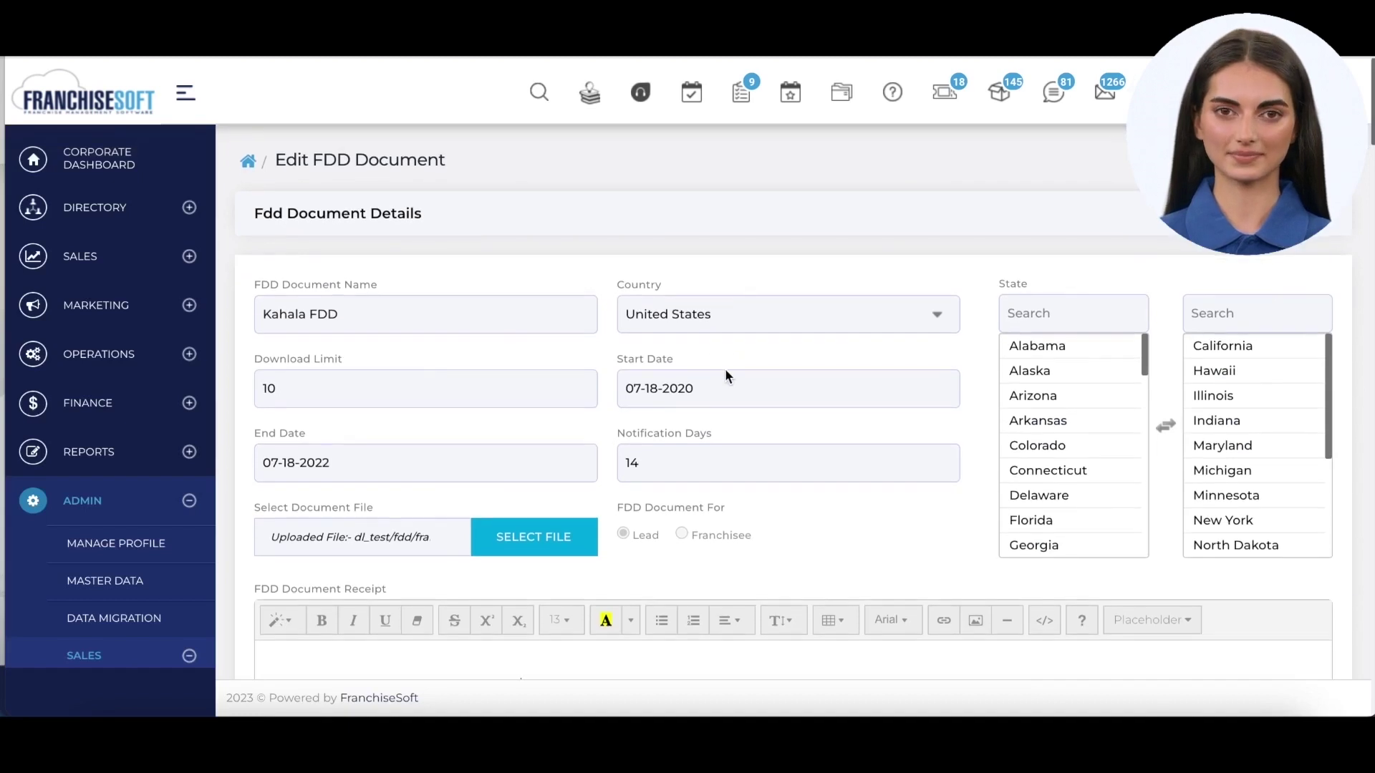
# Step: Remove Hawaii, Illinois, Indiana, Maryland and two more states, then add Arizona and Arkansas
pyautogui.click(732, 386)
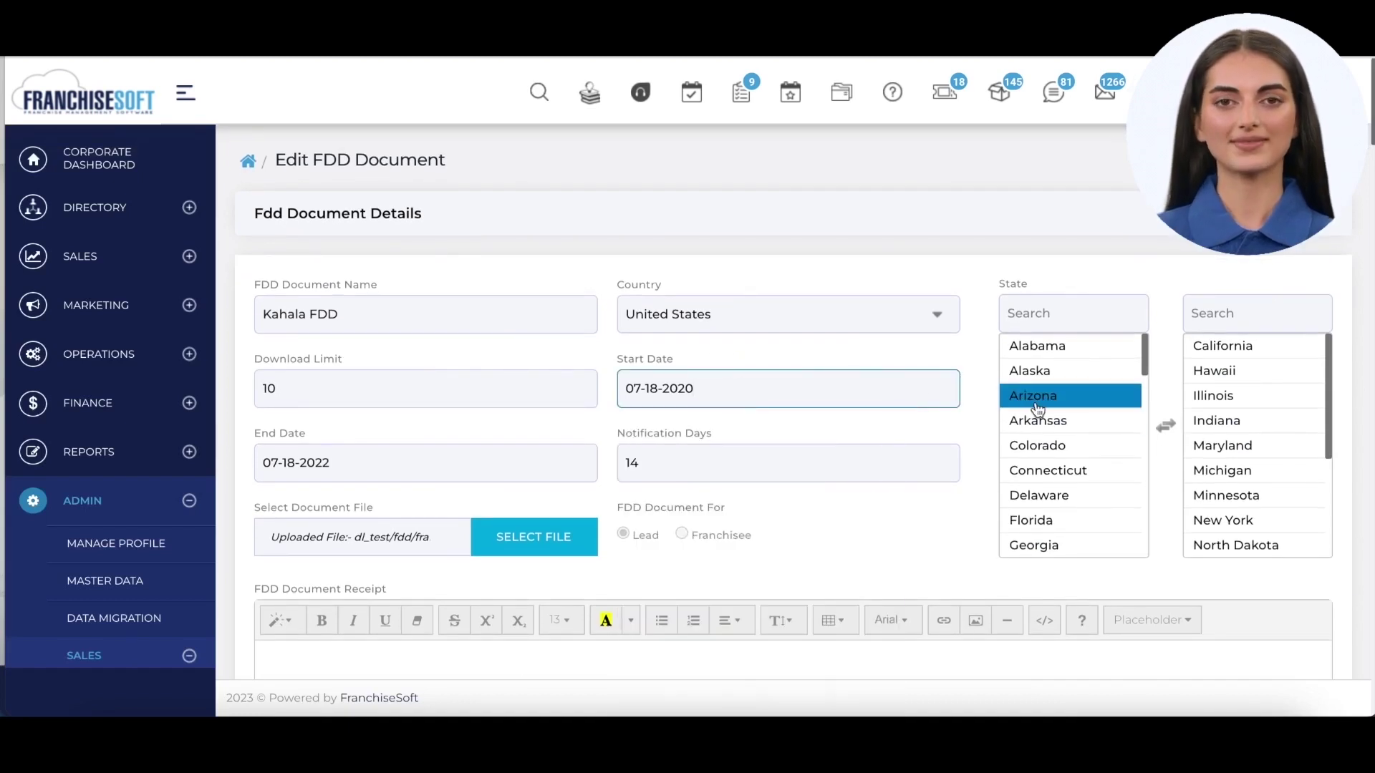
pyautogui.click(1215, 376)
pyautogui.click(1215, 378)
pyautogui.click(1215, 379)
pyautogui.click(1215, 376)
pyautogui.click(1215, 376)
pyautogui.click(1215, 376)
pyautogui.click(1215, 375)
pyautogui.click(1215, 375)
pyautogui.click(1215, 376)
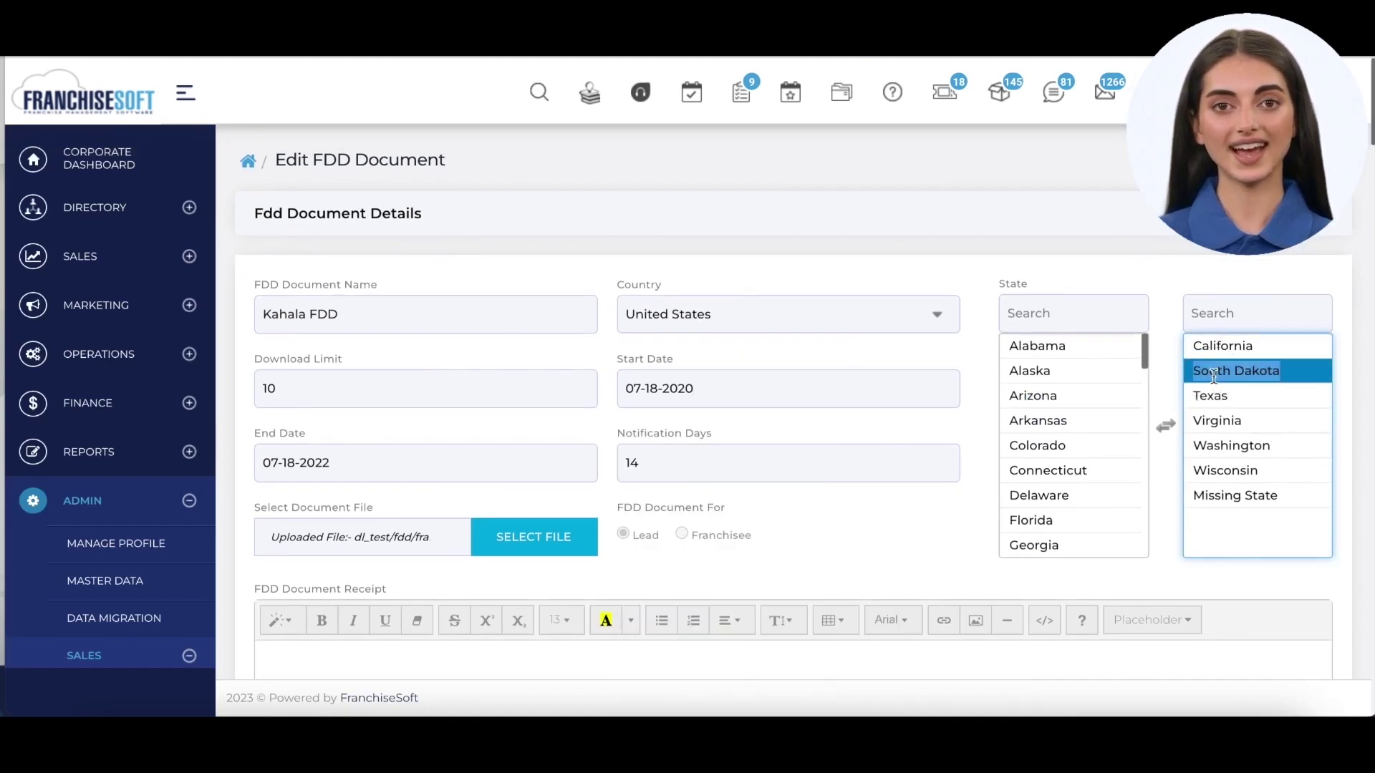
pyautogui.click(1215, 376)
pyautogui.click(1088, 399)
pyautogui.click(1086, 407)
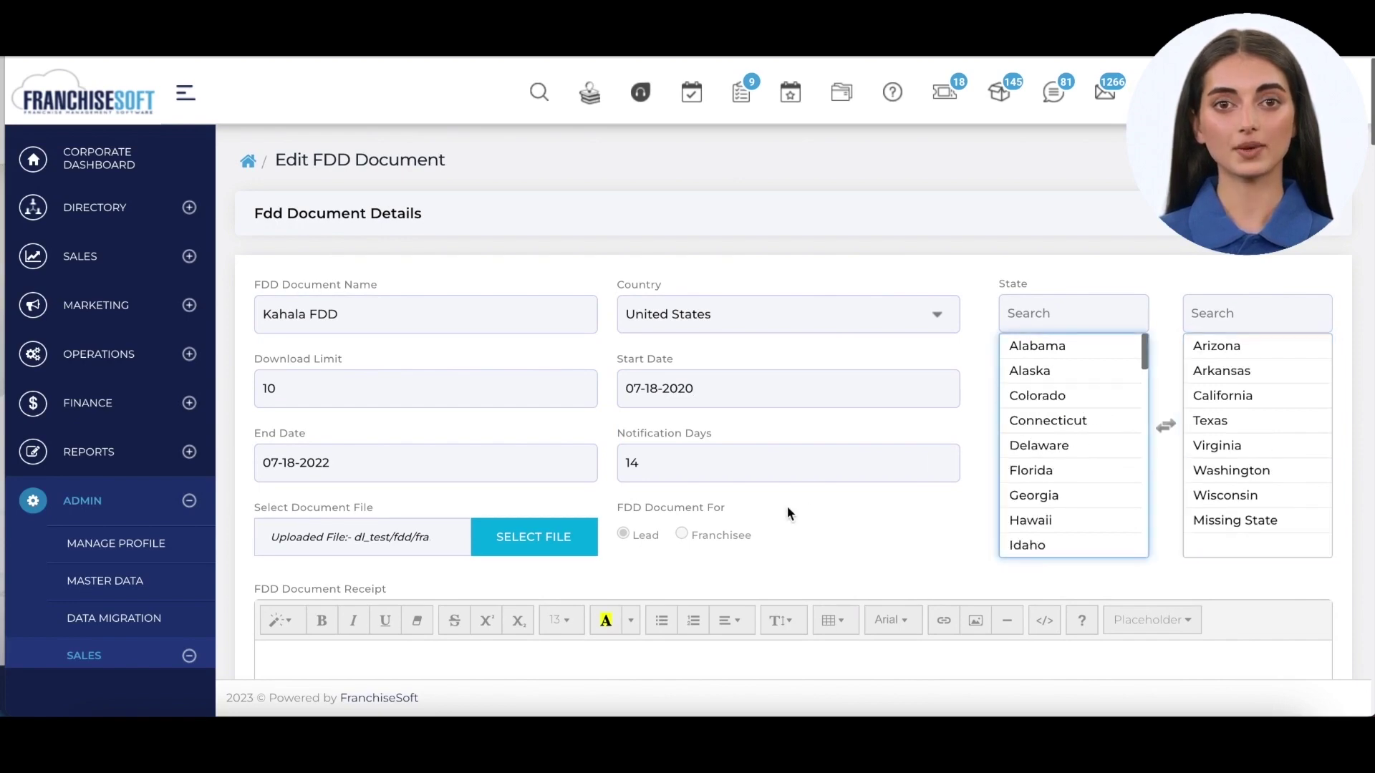
# Step: Review the wait-period message and Lead Owner template texts further down the FDD page
pyautogui.scroll(-2, 787, 505)
pyautogui.scroll(-6, 788, 507)
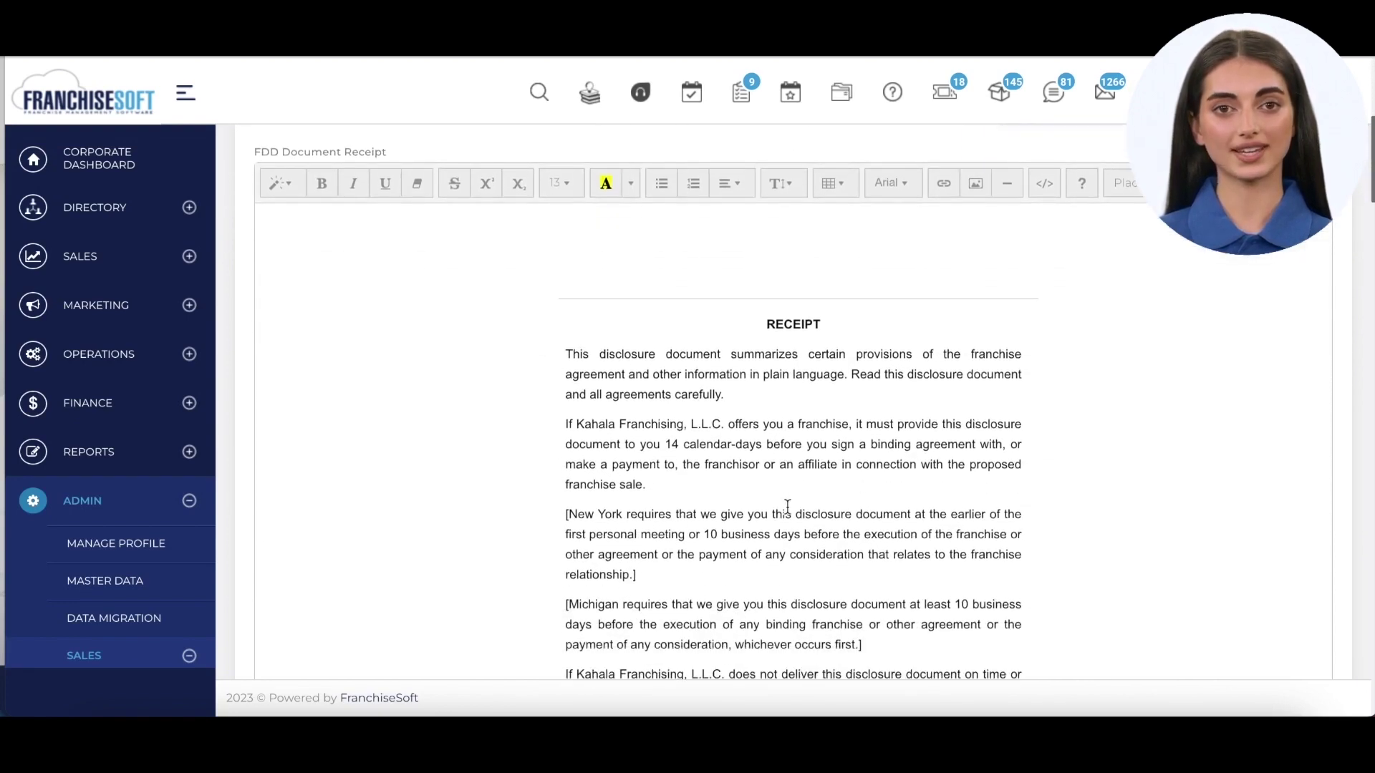
pyautogui.scroll(-3, 788, 506)
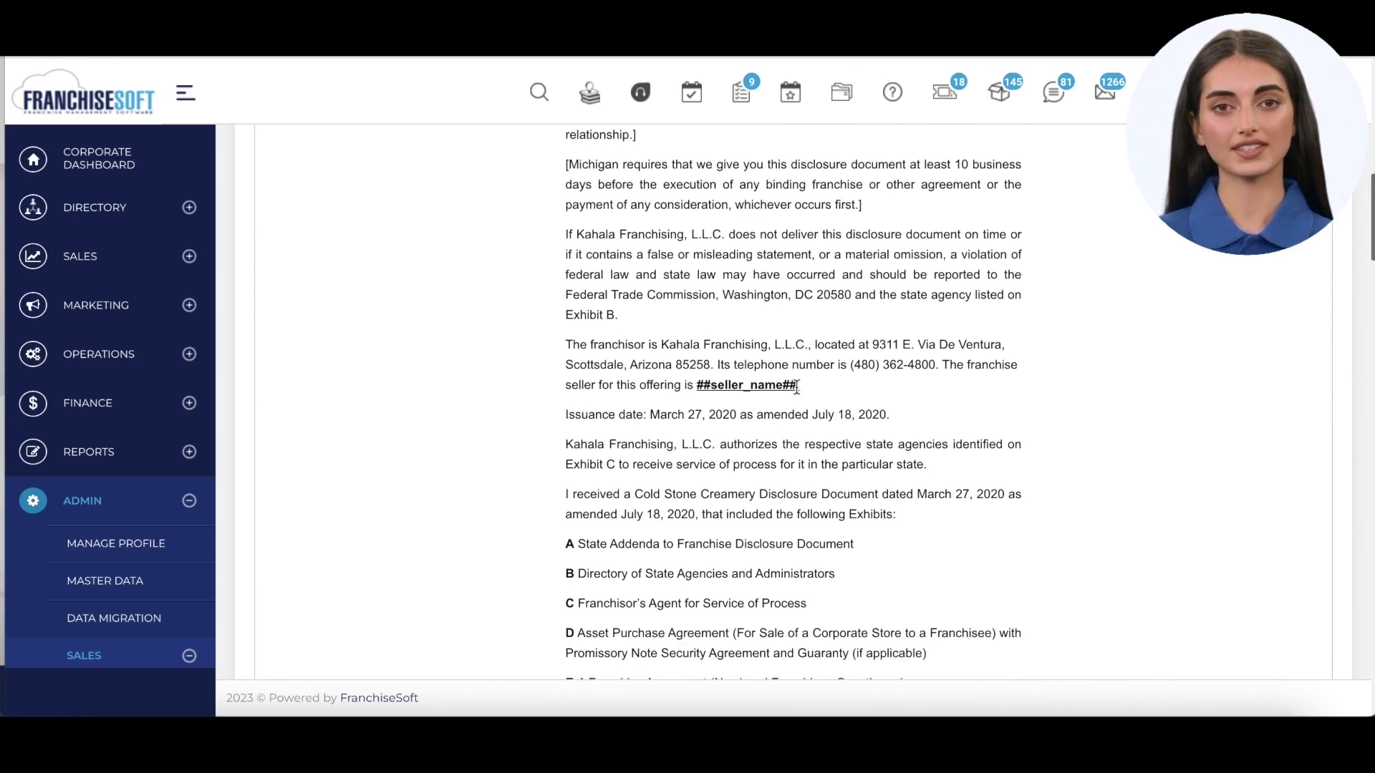
pyautogui.scroll(-10, 796, 387)
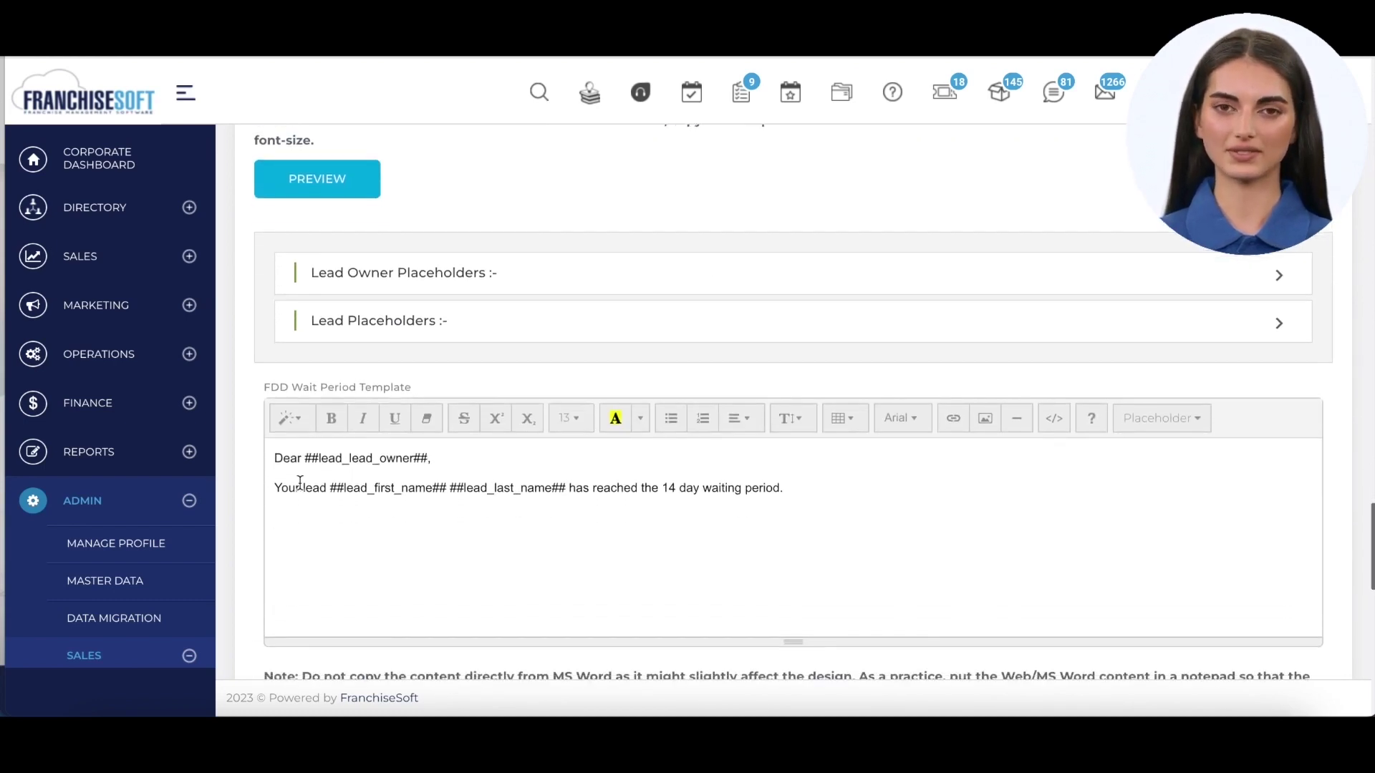
pyautogui.moveTo(278, 484); pyautogui.dragTo(780, 480)
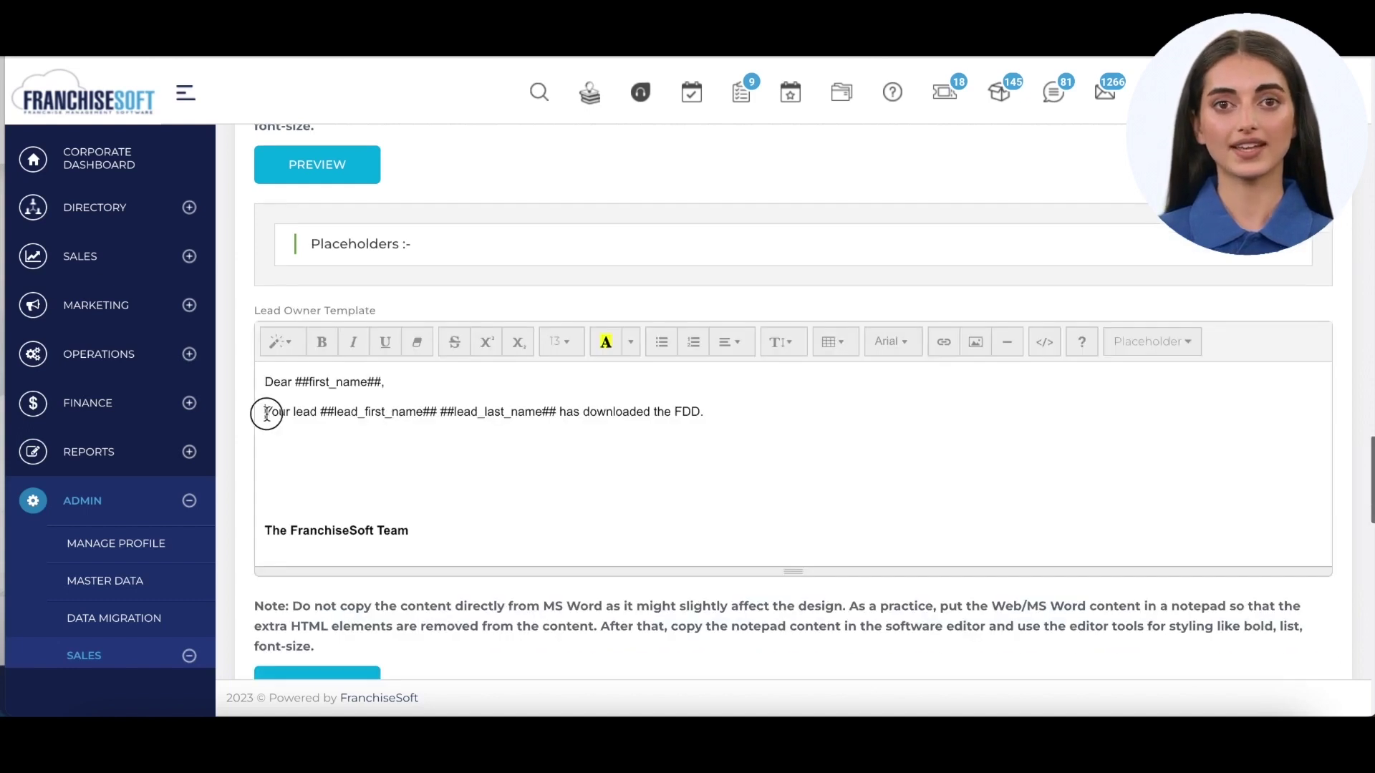
pyautogui.moveTo(265, 411); pyautogui.dragTo(716, 413)
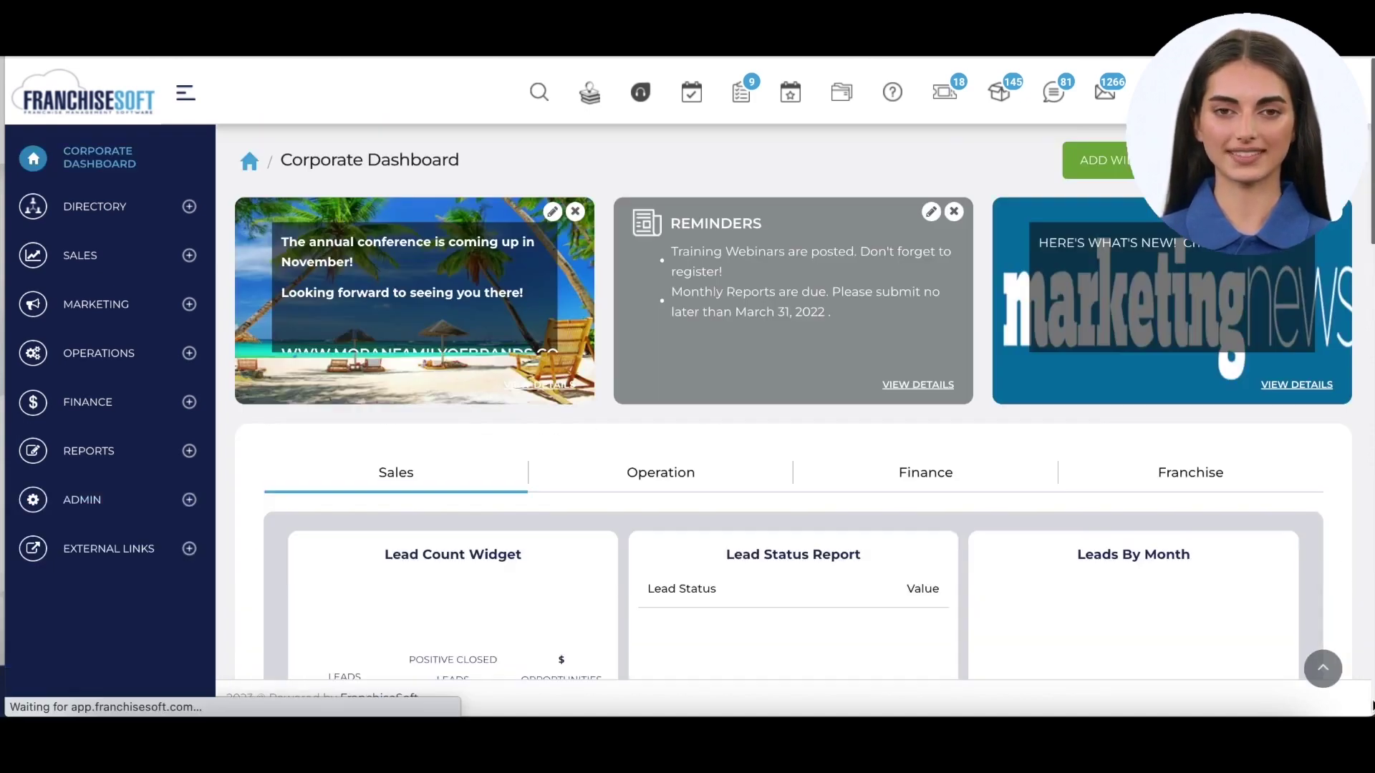
# Step: Open the dashboard's Sales Pipeline funnel, check lead status choices, then open the Advanced Filter report
pyautogui.moveTo(1368, 711)
pyautogui.mouseDown()
pyautogui.moveTo(1270, 681)
pyautogui.moveTo(814, 684)
pyautogui.moveTo(390, 647)
pyautogui.moveTo(228, 649)
pyautogui.moveTo(485, 626)
pyautogui.moveTo(712, 651)
pyautogui.moveTo(1067, 653)
pyautogui.moveTo(1360, 712)
pyautogui.mouseUp()
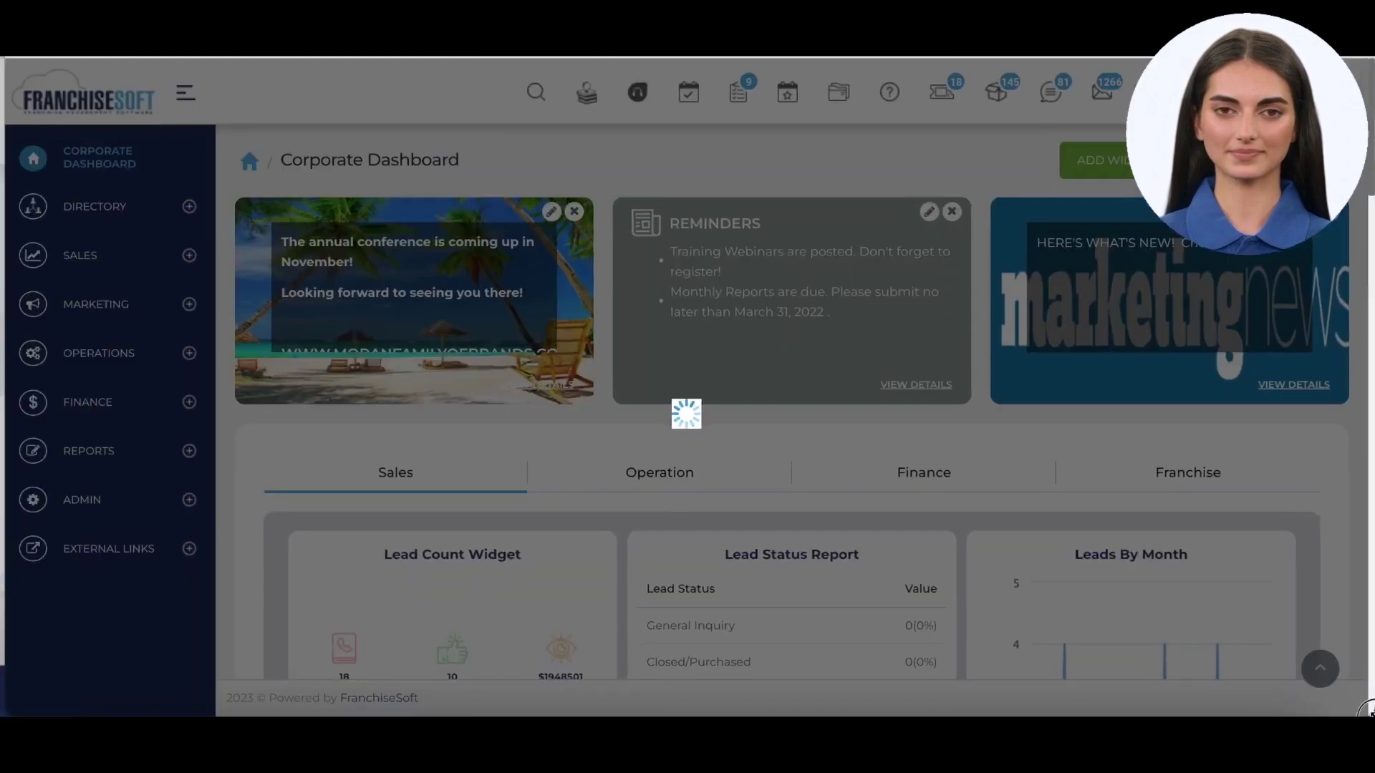
pyautogui.scroll(-8, 614, 581)
pyautogui.scroll(-7, 614, 581)
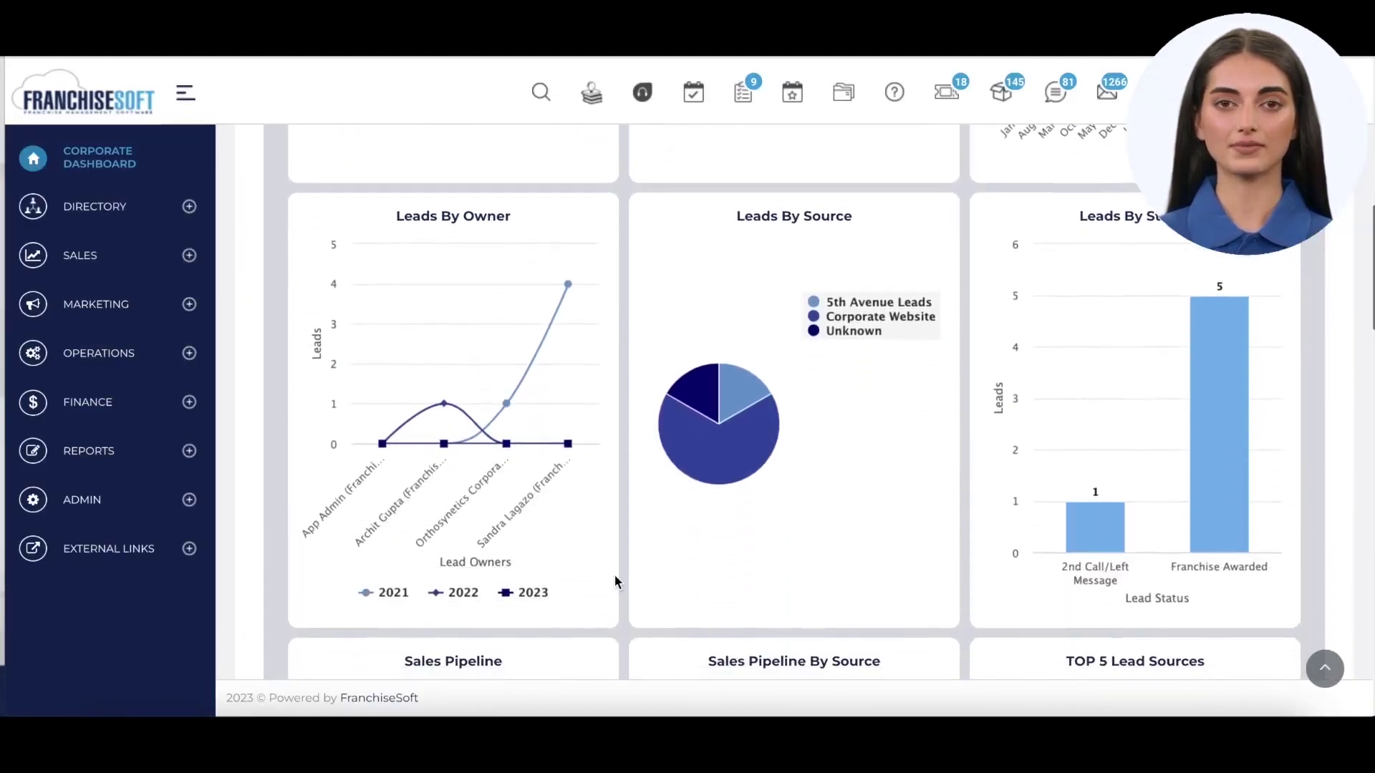
pyautogui.scroll(-2, 614, 580)
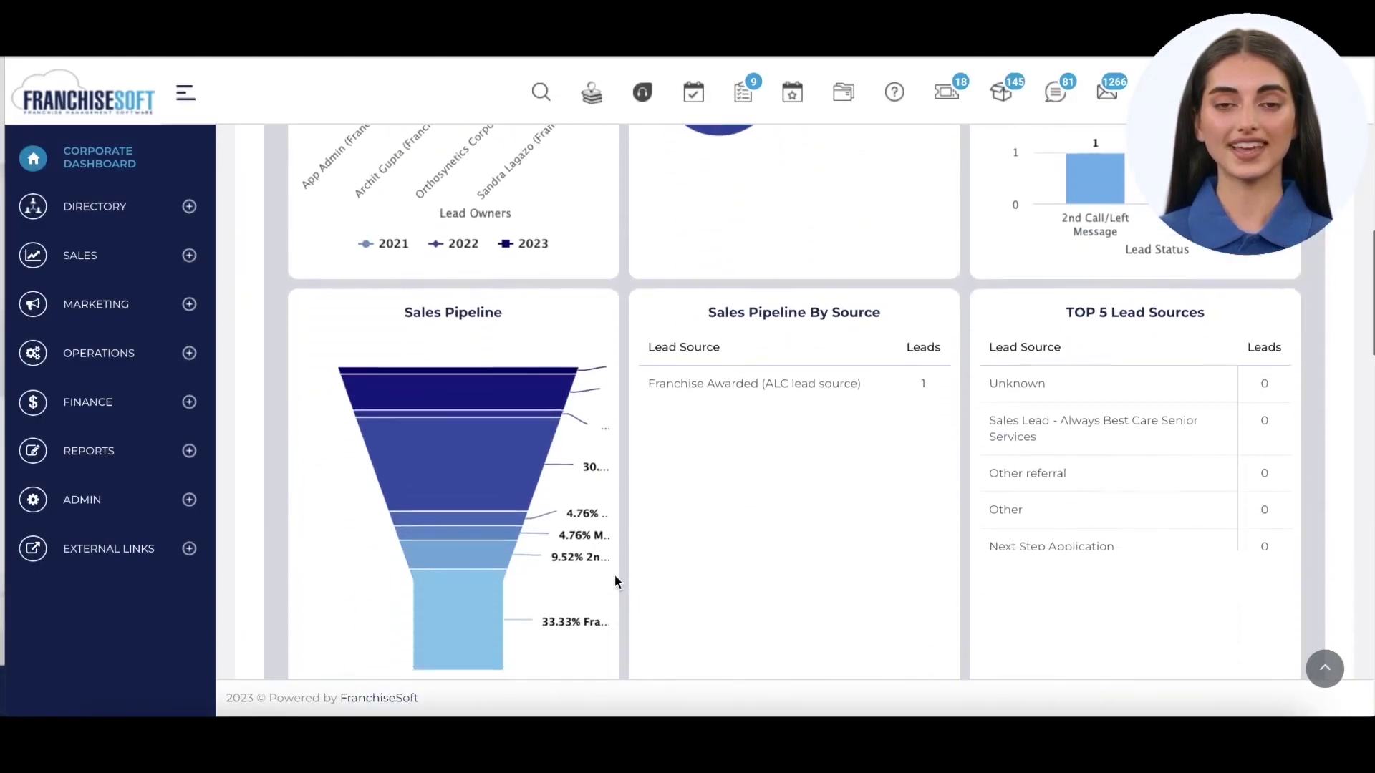
pyautogui.click(462, 482)
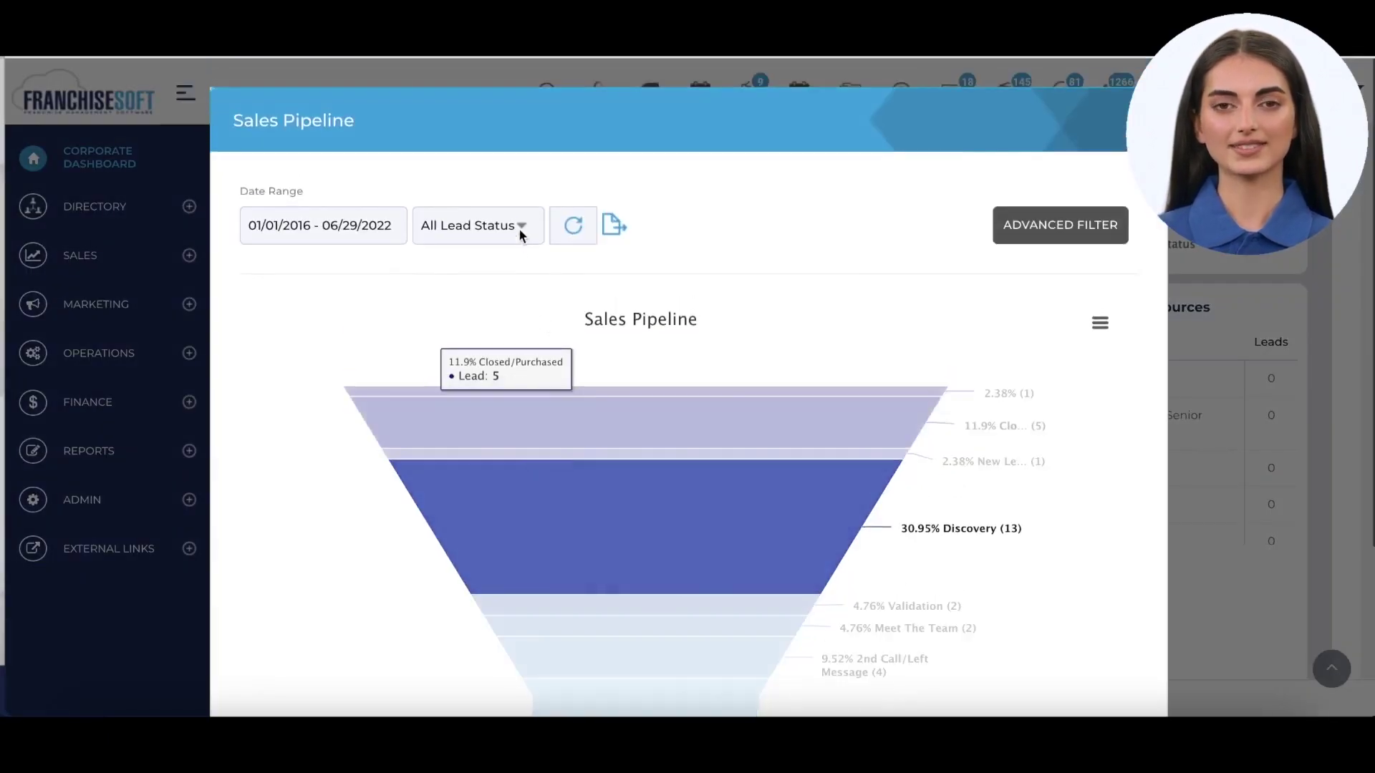
pyautogui.click(516, 226)
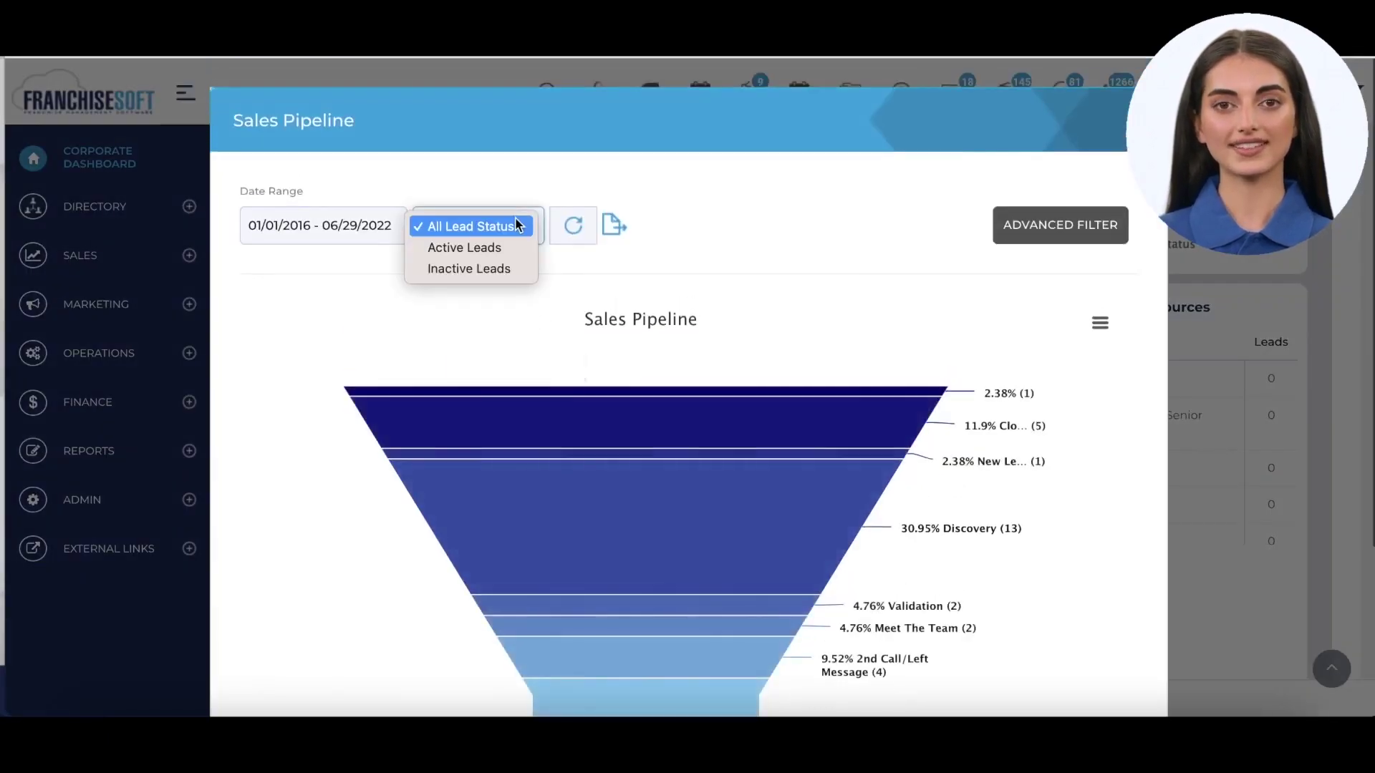
pyautogui.click(713, 195)
pyautogui.click(1060, 237)
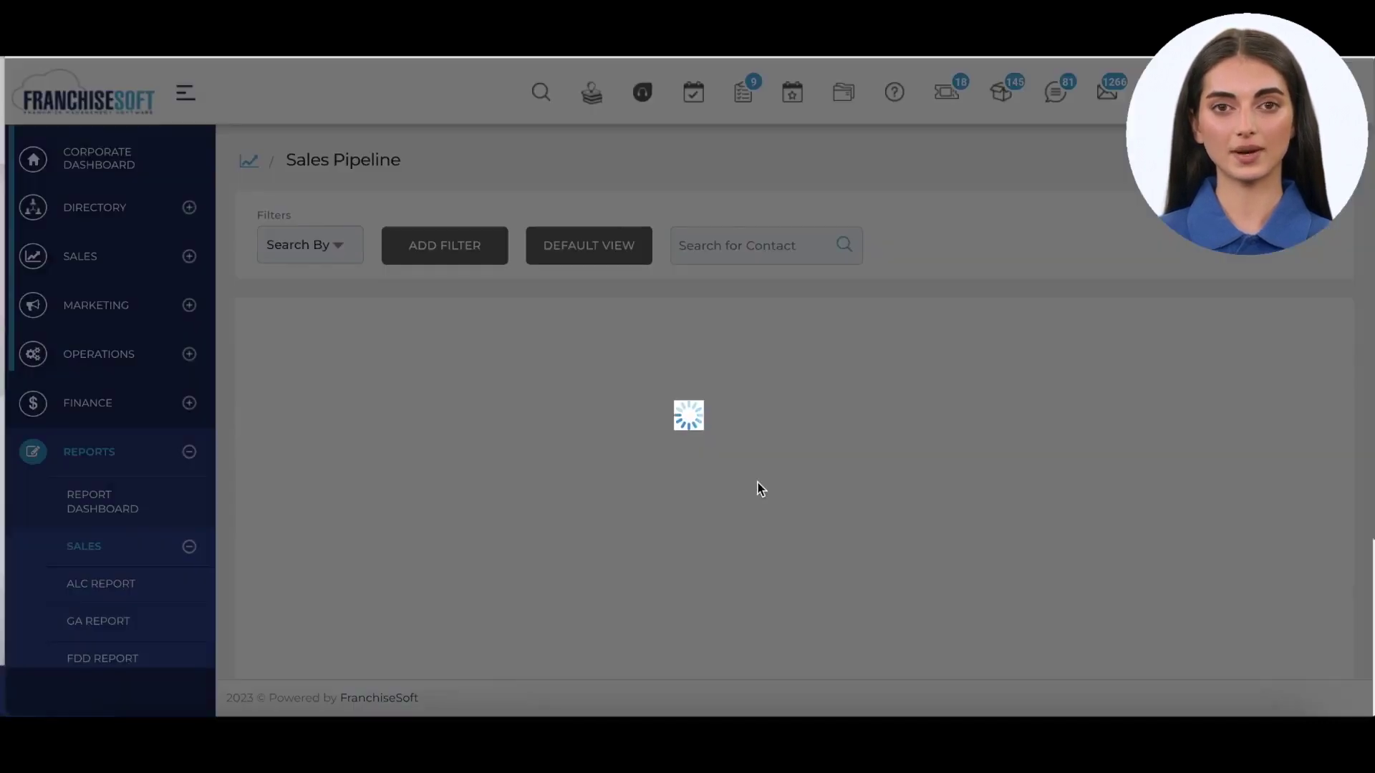
# Step: Scroll through the Sales Pipeline report and show the Search By filter options
pyautogui.scroll(-3, 758, 484)
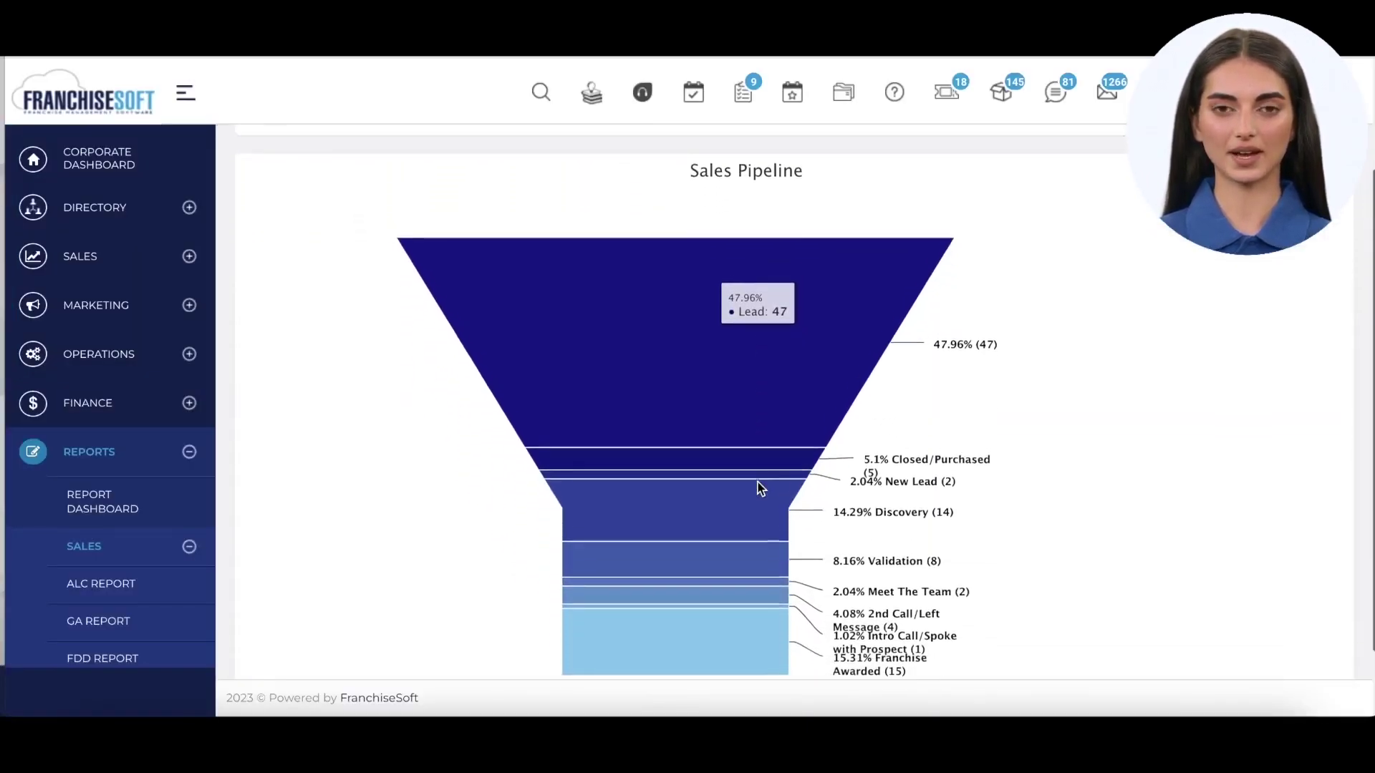
pyautogui.scroll(3, 758, 485)
pyautogui.click(340, 251)
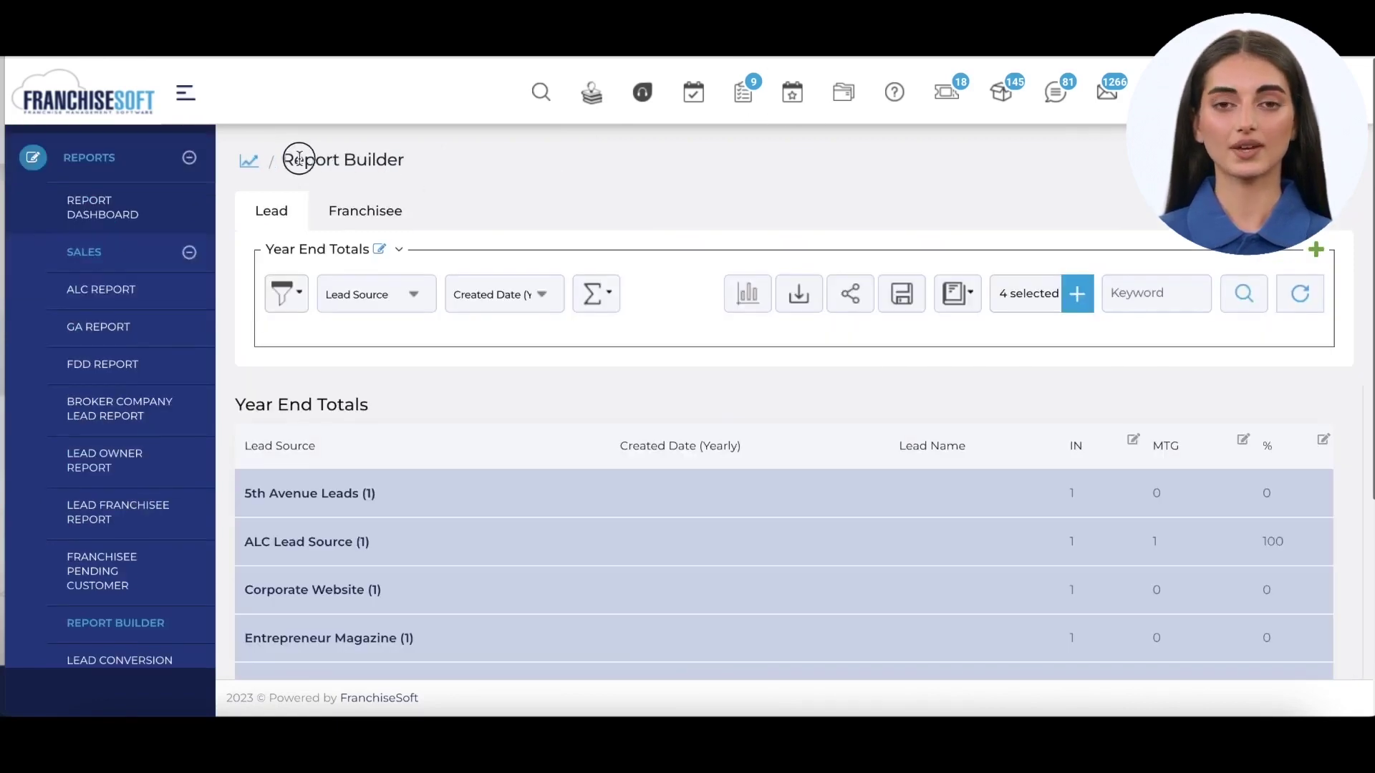
# Step: Highlight the Report Builder page title showing the Year End Totals report, then clear the highlight
pyautogui.moveTo(299, 158); pyautogui.dragTo(437, 169)
pyautogui.click(485, 178)
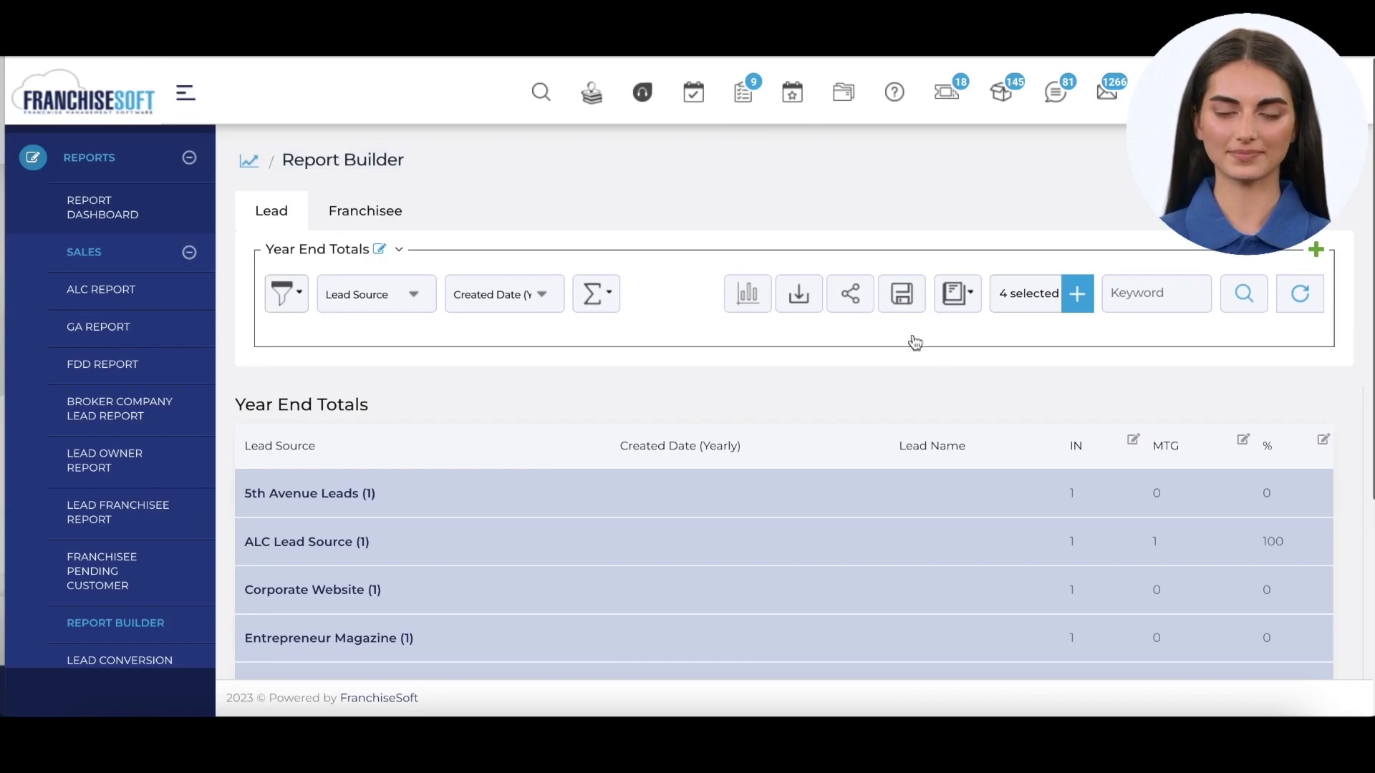